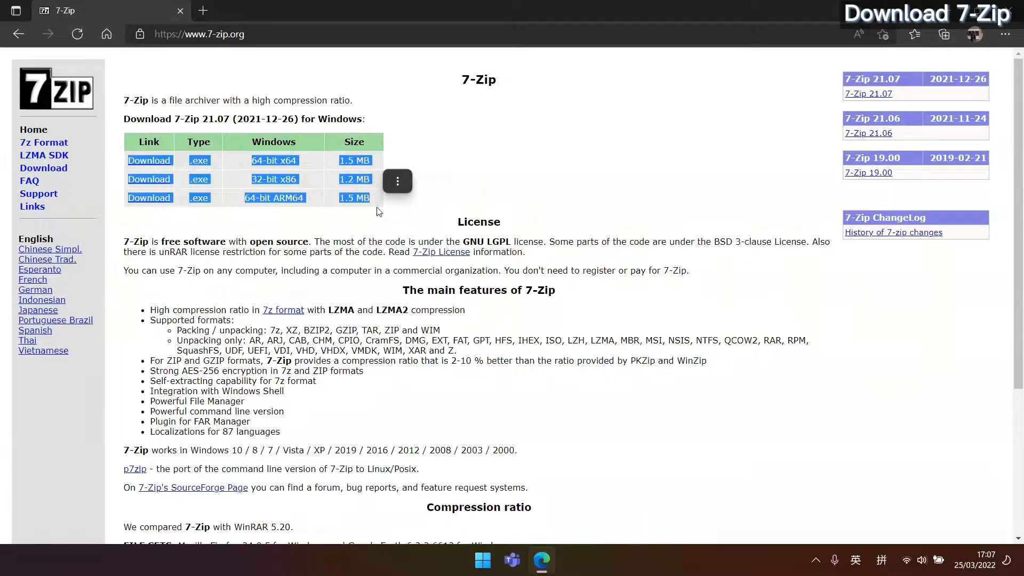
Highlight the 64-bit x64, 32-bit x86 and ARM64 labels in the download table.
click(410, 213)
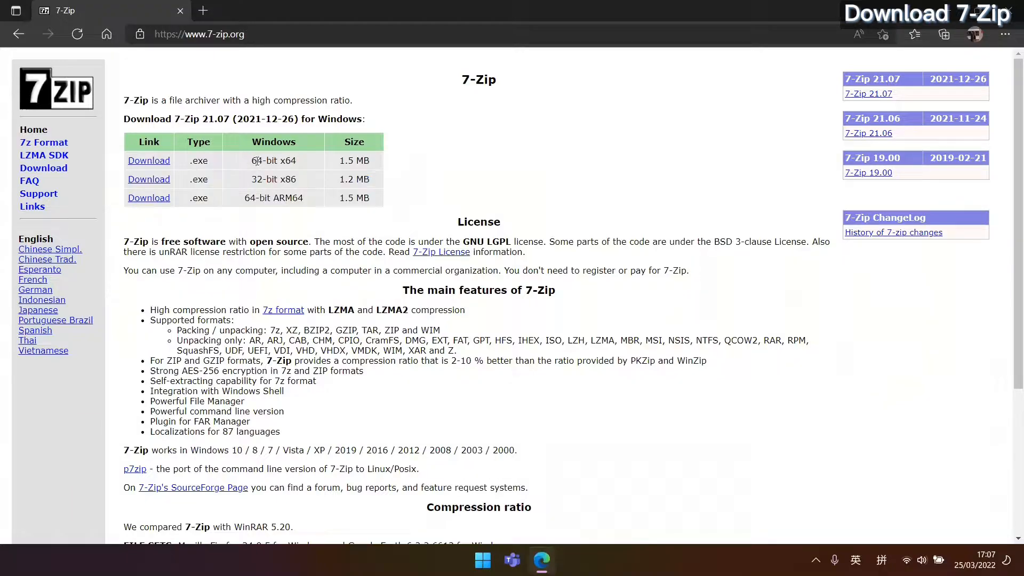
drag(252, 160, 296, 162)
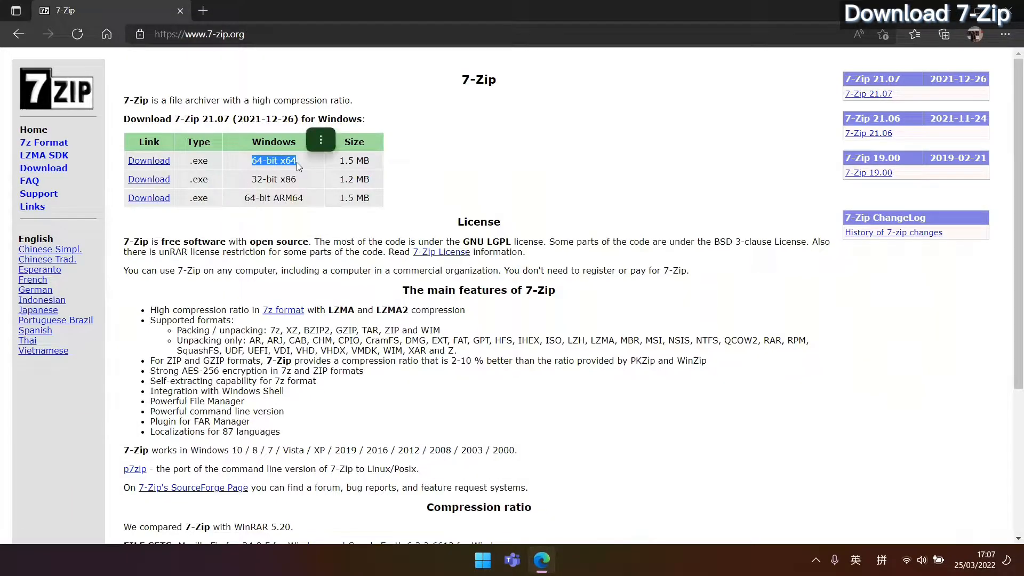
click(405, 171)
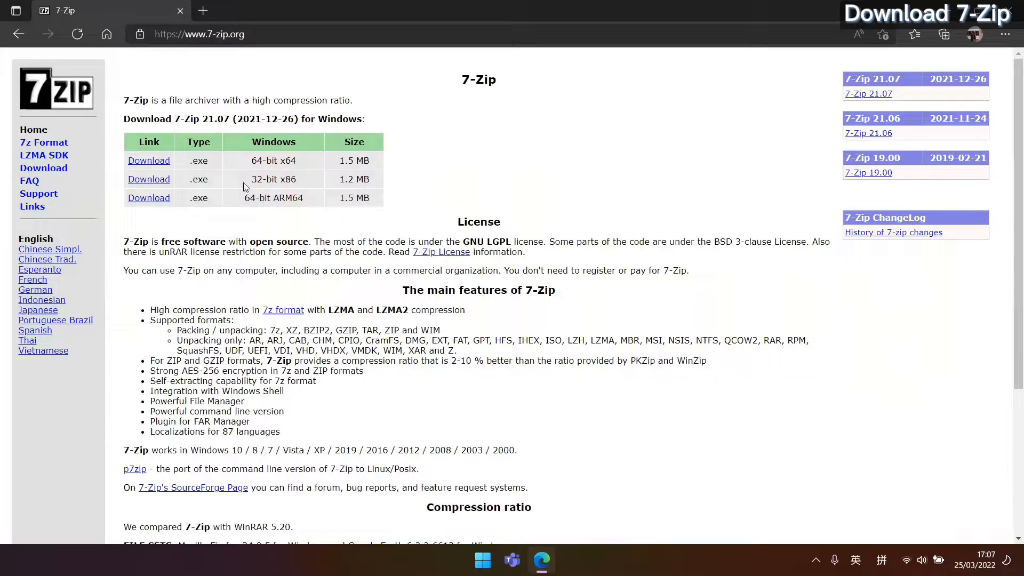
drag(253, 180, 299, 179)
click(448, 186)
drag(251, 198, 274, 200)
Download the 64-bit x64 installer 7z2107-x64.exe.
click(426, 180)
drag(253, 167, 295, 161)
click(150, 161)
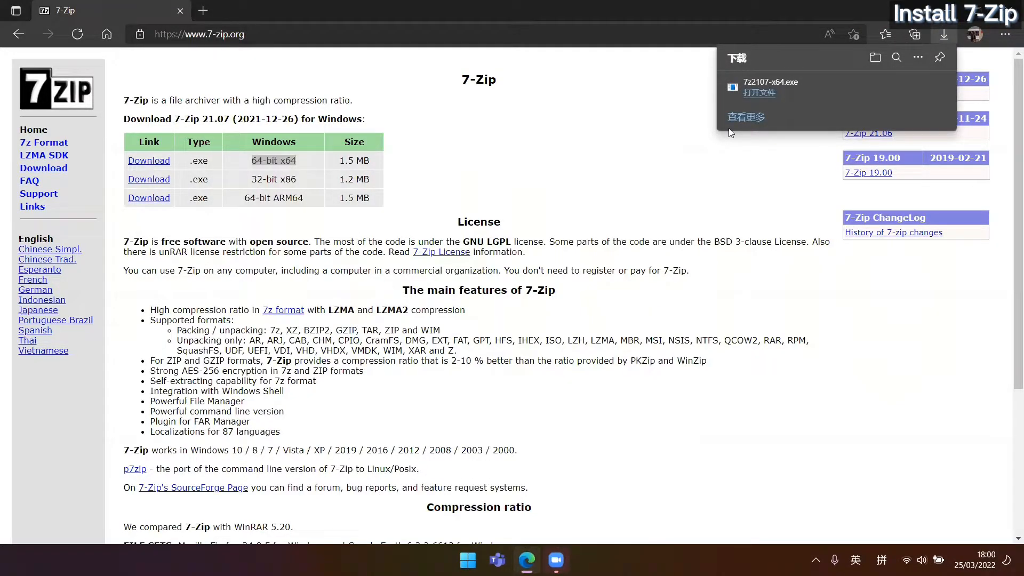
Run 7z2107-x64.exe and install 7-Zip into E:\Program Files\7-Zip\.
click(752, 94)
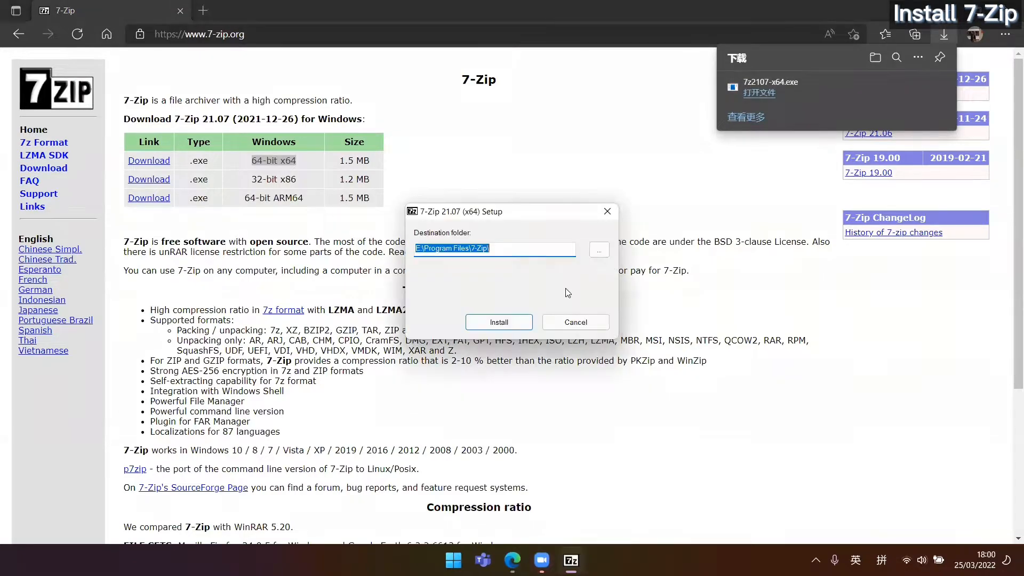
click(599, 250)
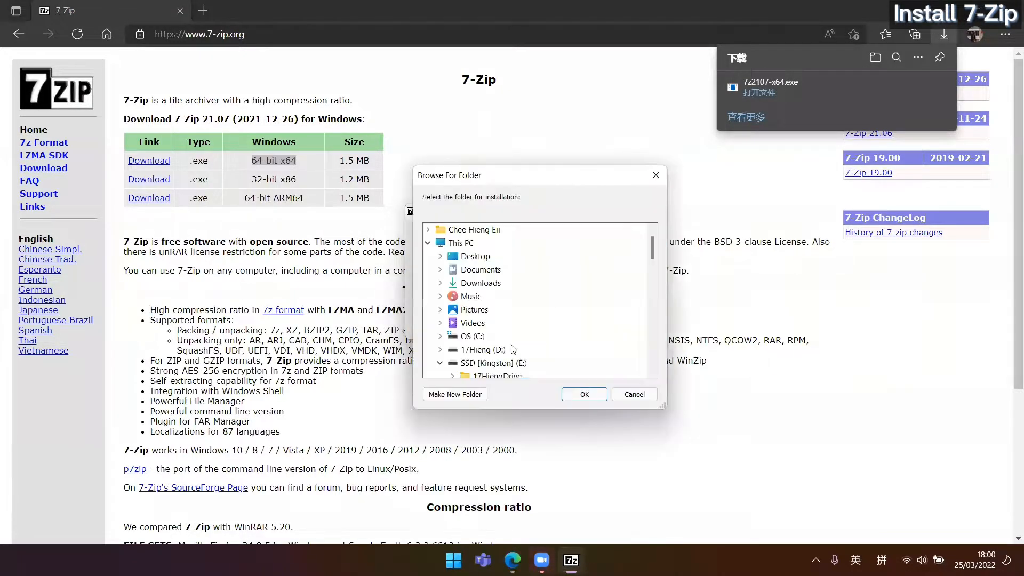
click(585, 394)
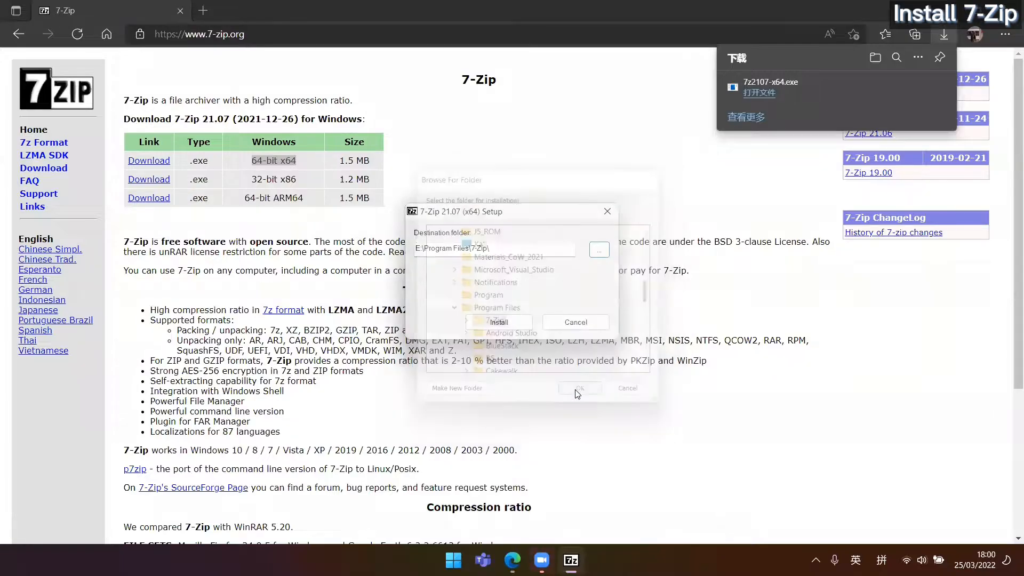
click(504, 322)
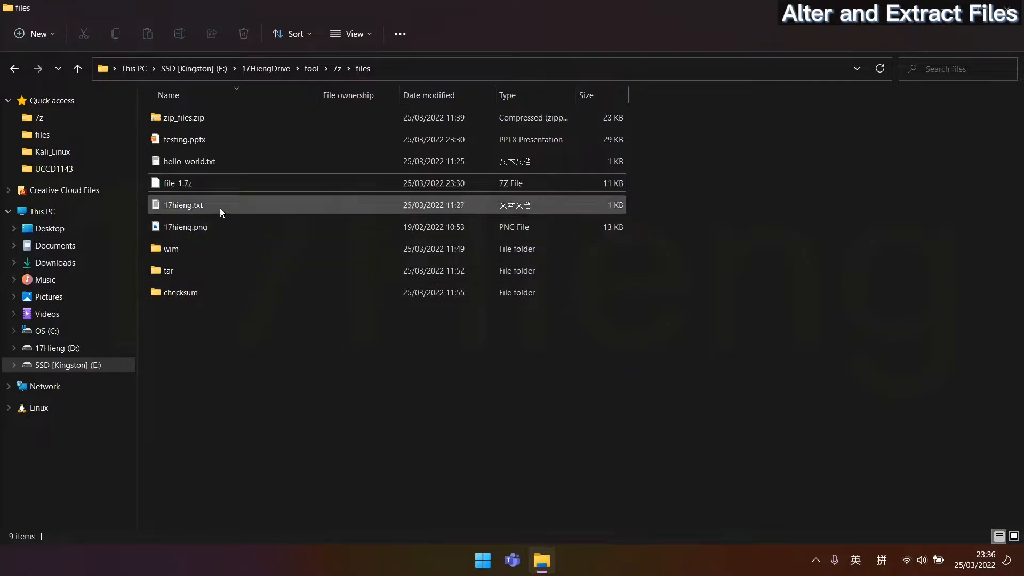
Select file_1.7z, zip_files.zip, the wim folder and the tar folder in turn.
click(214, 179)
click(209, 116)
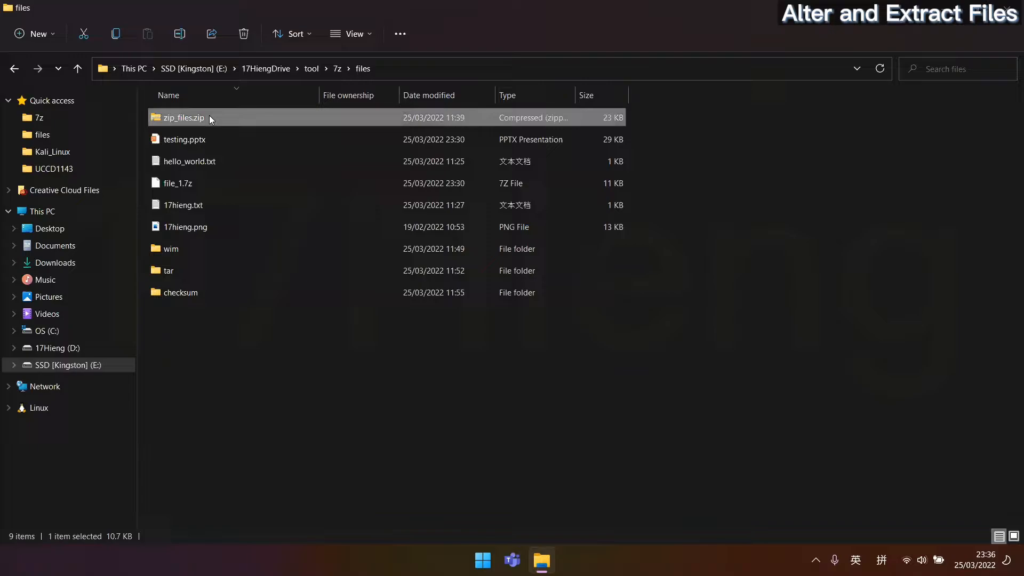
click(183, 248)
click(184, 271)
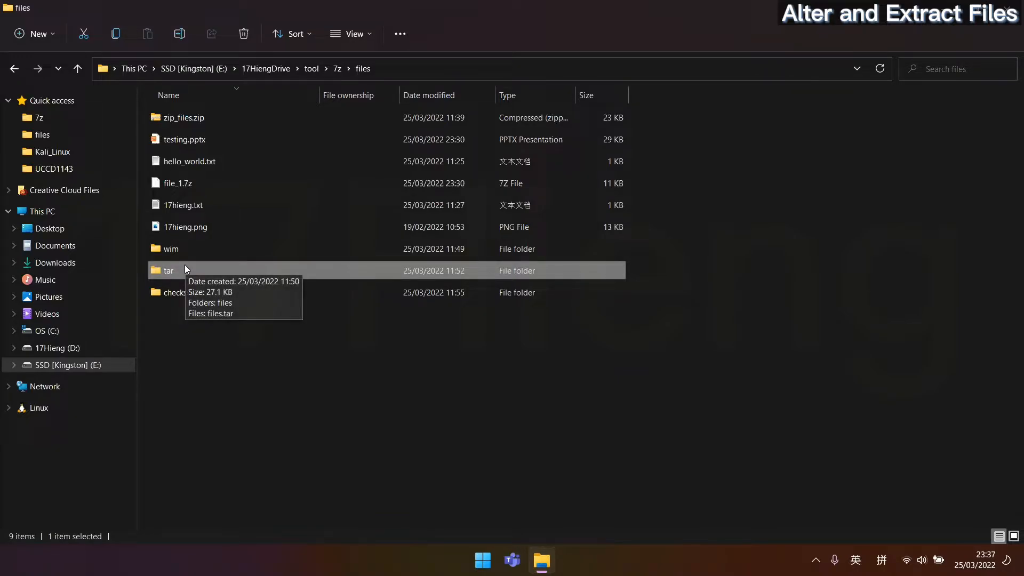
Bring up the extended context menu for file_1.7z with its 7-Zip submenu.
click(187, 184)
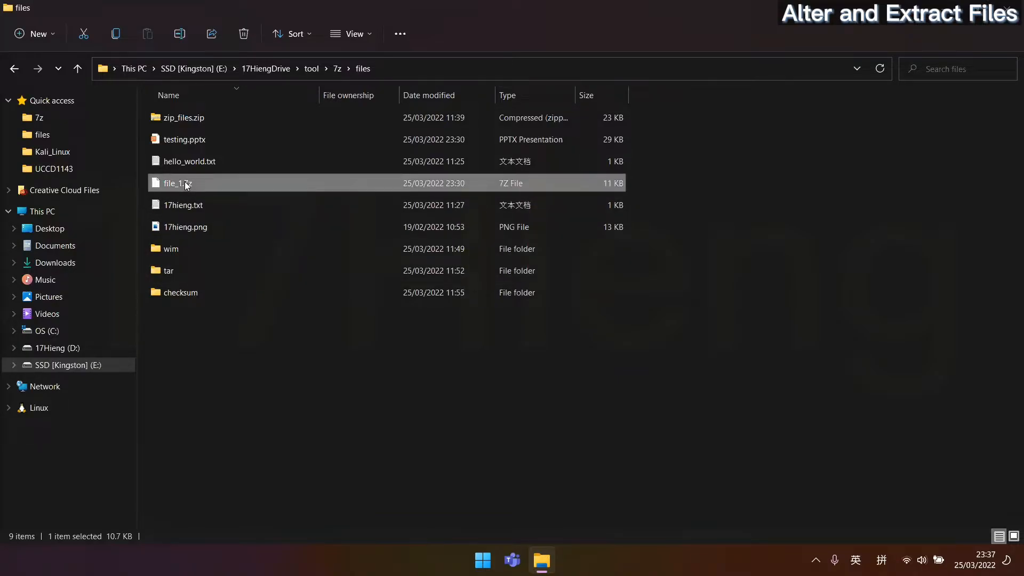
right_click(187, 185)
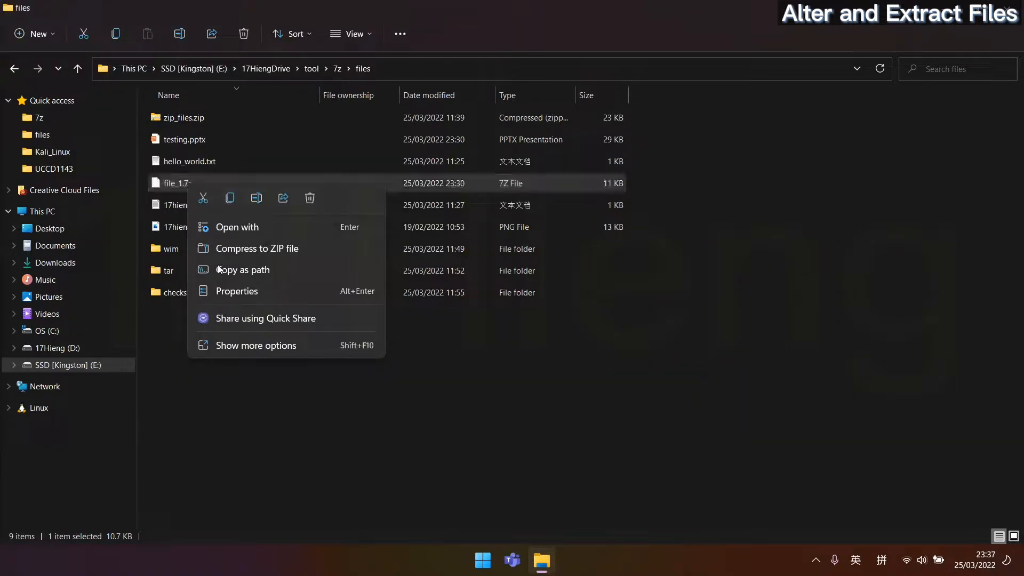
click(260, 345)
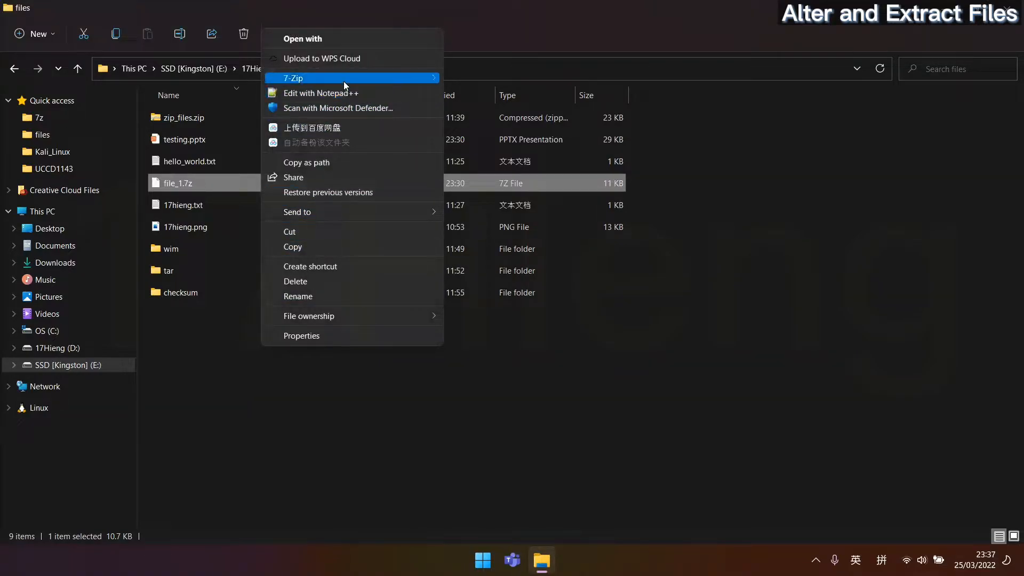
mouse_move(344, 81)
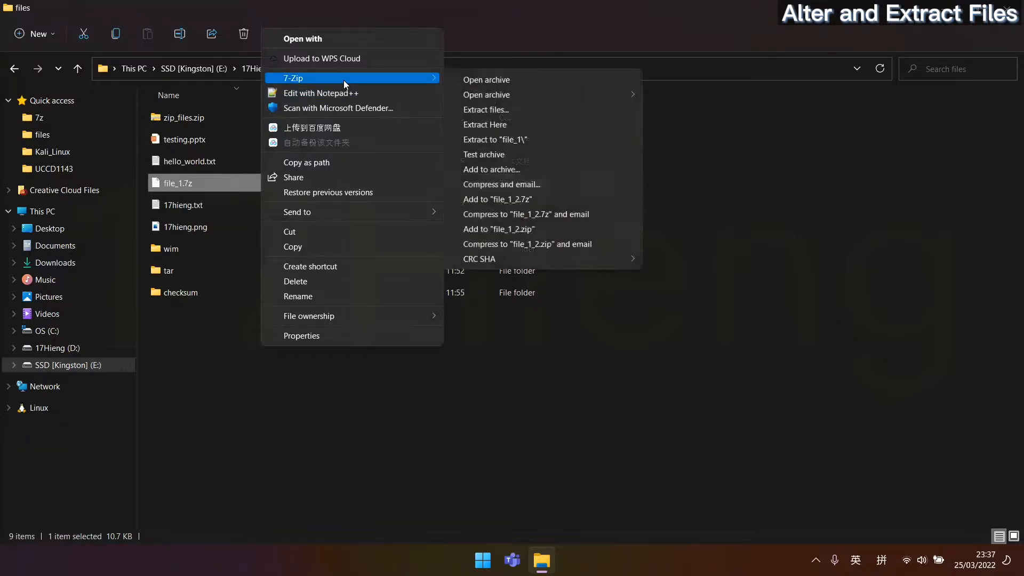
Open file_1.7z in 7-Zip, then start and cancel an extraction of its files.
click(517, 81)
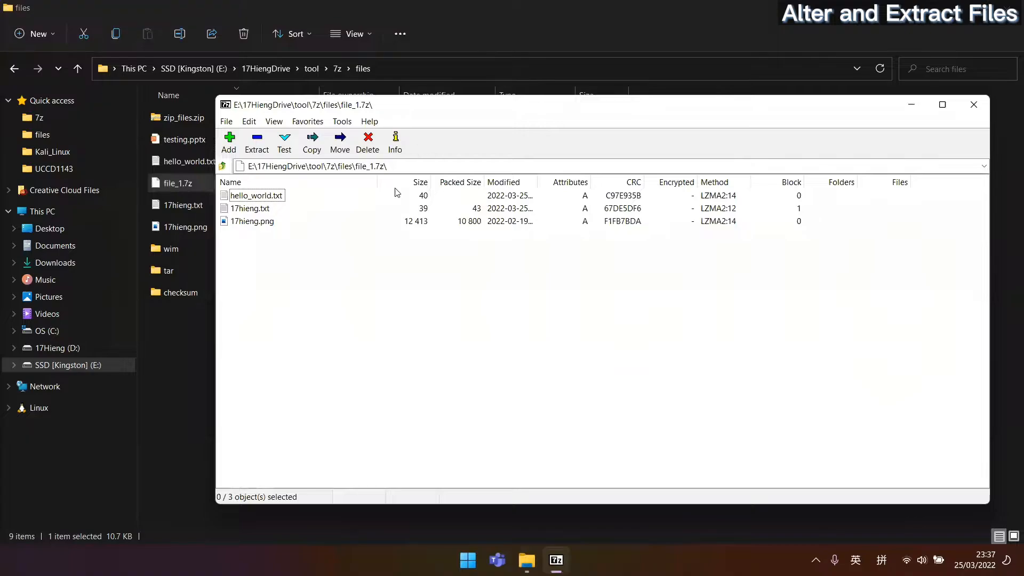
drag(344, 275, 198, 166)
click(293, 276)
click(253, 143)
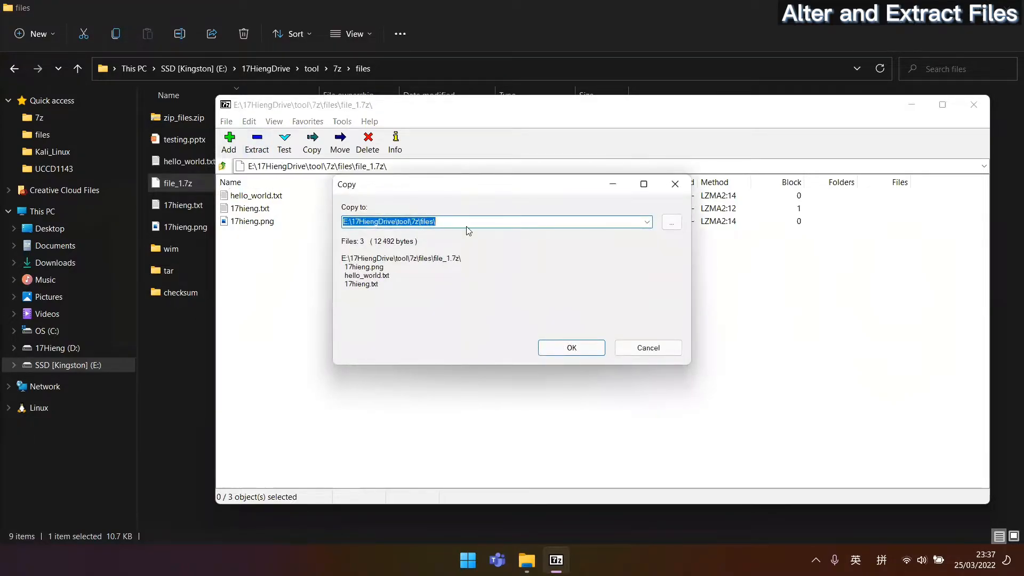
click(688, 183)
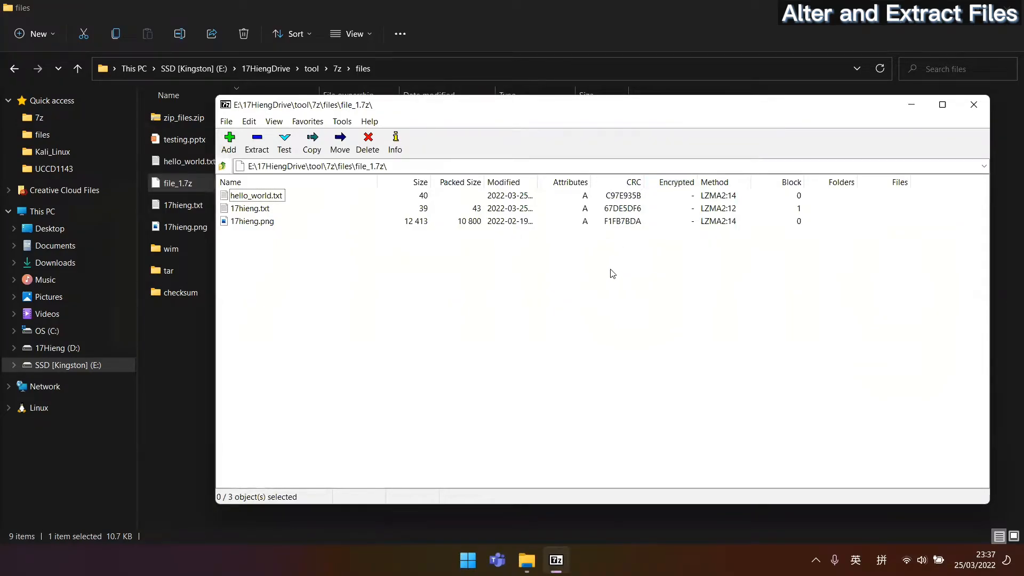
drag(336, 246, 259, 210)
click(258, 141)
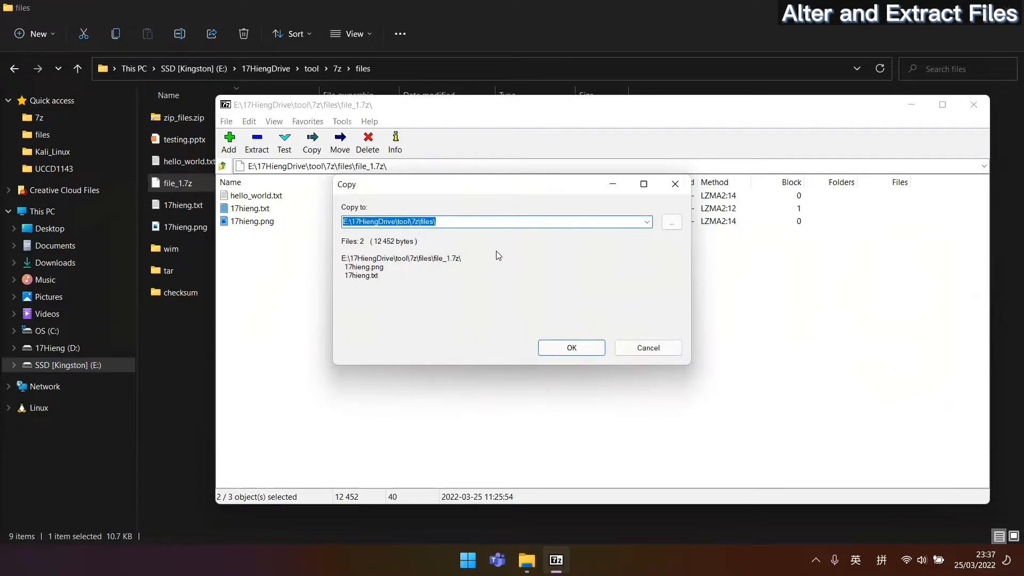
click(498, 223)
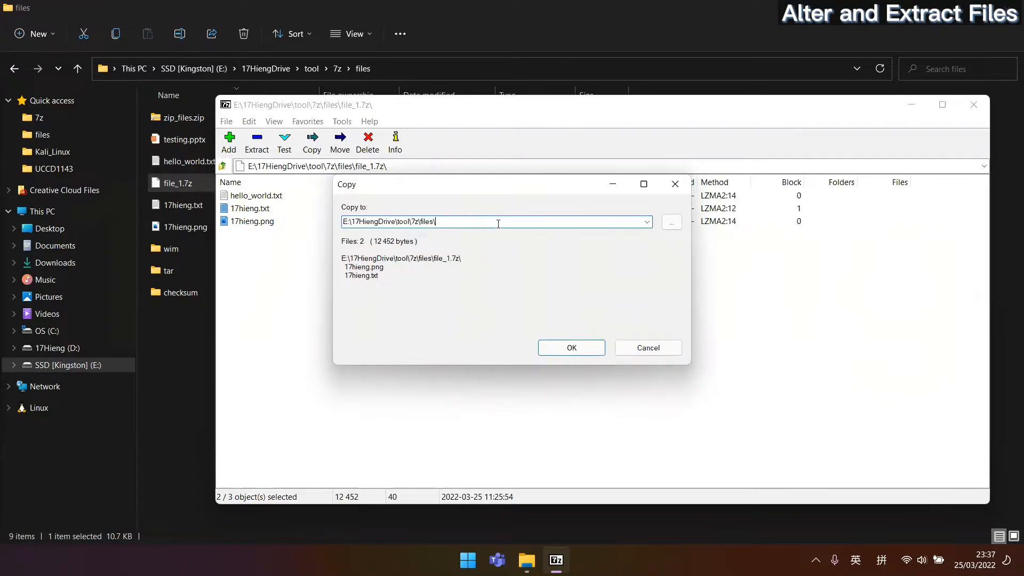
text(7zip)
click(557, 356)
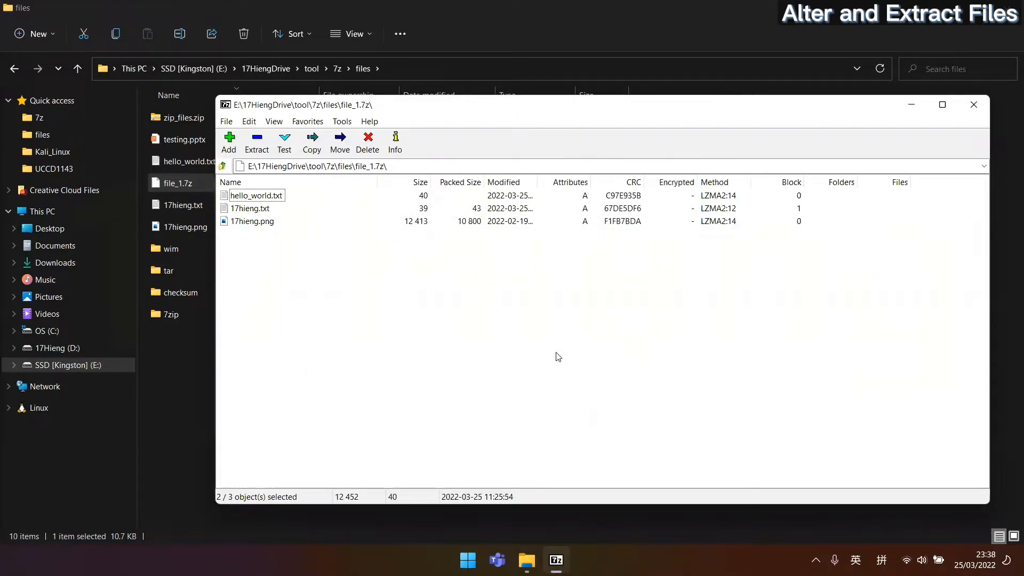
click(177, 363)
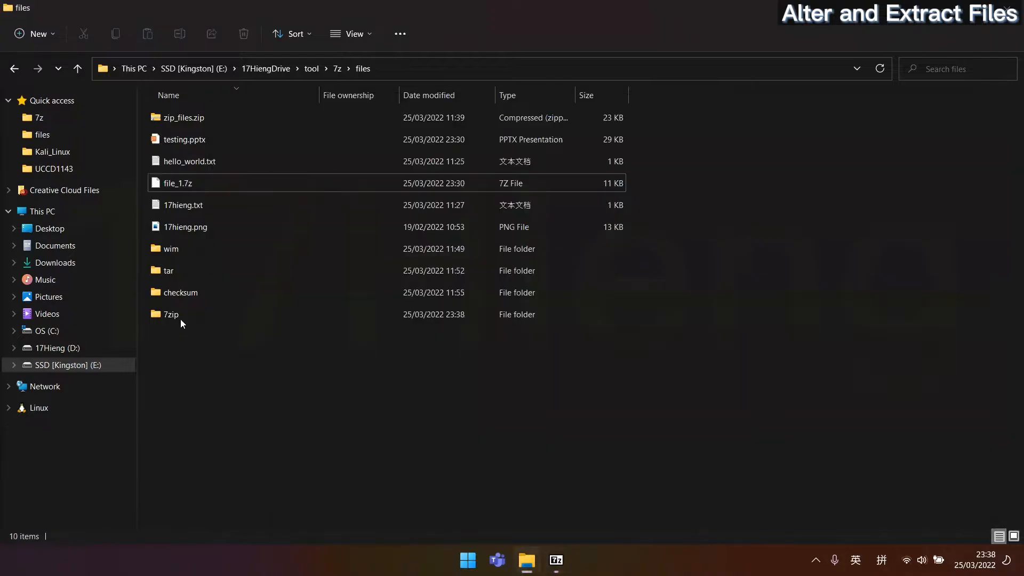
double_click(181, 318)
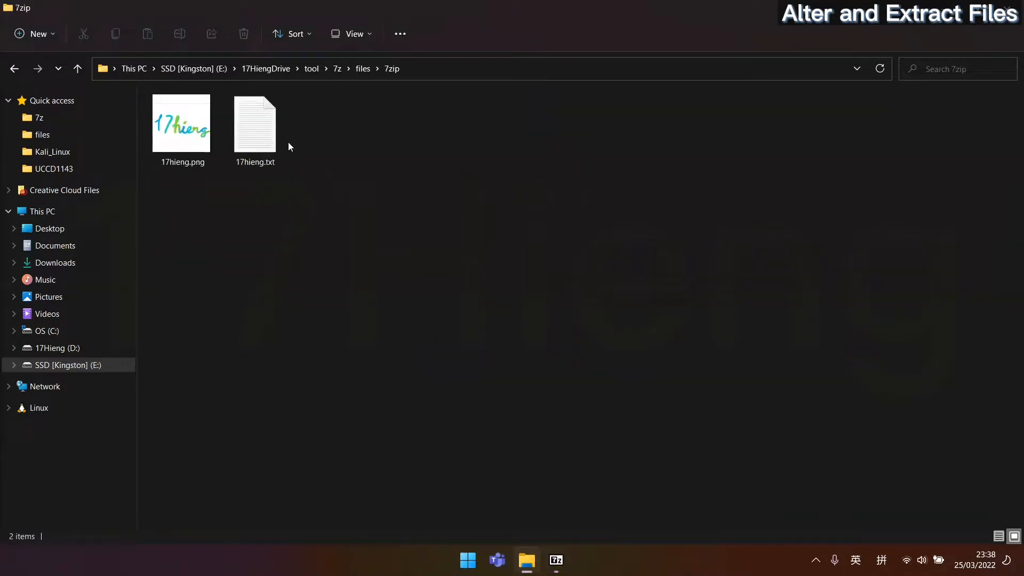
drag(343, 218, 158, 107)
click(362, 68)
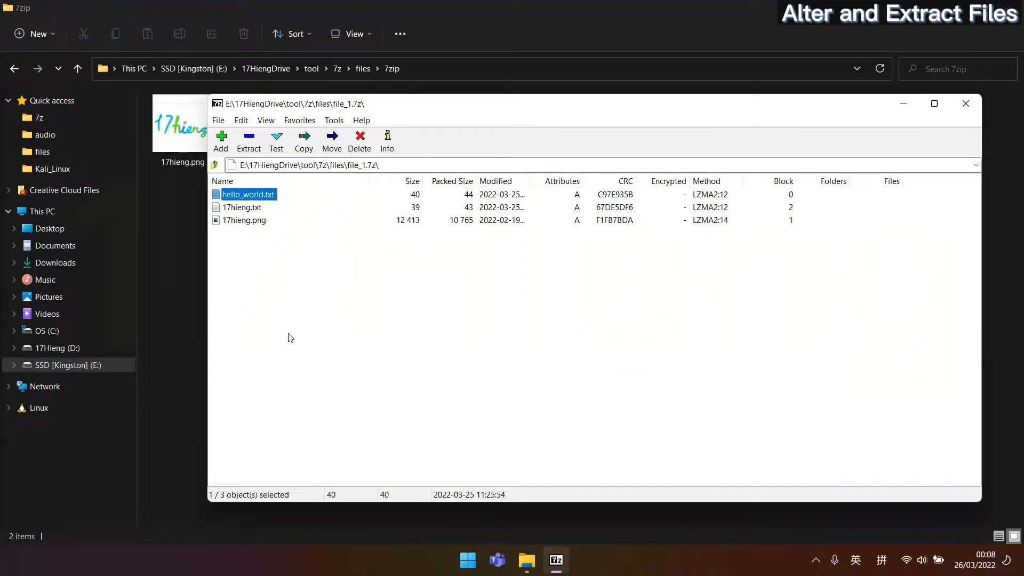
click(261, 223)
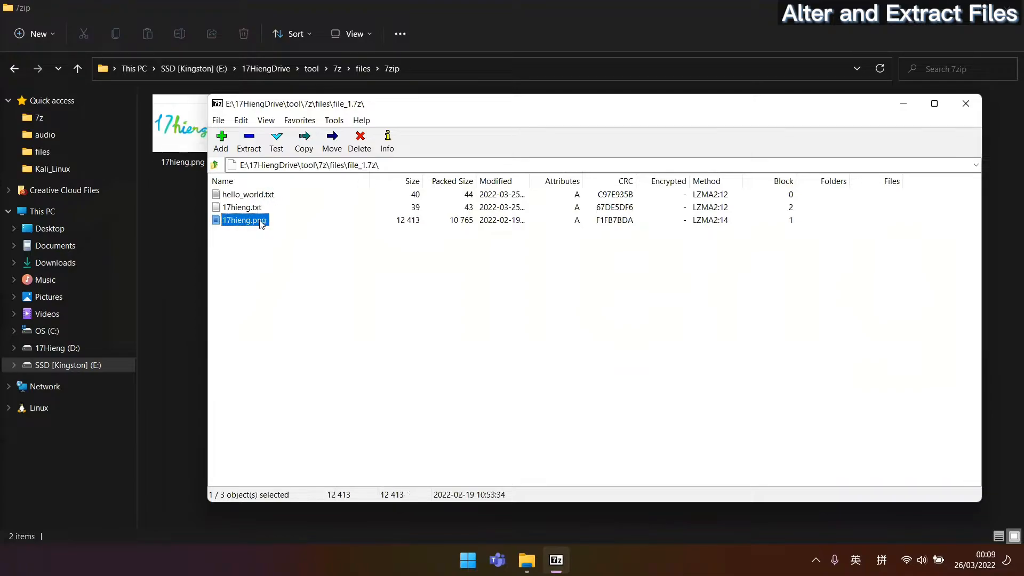
click(367, 140)
click(531, 328)
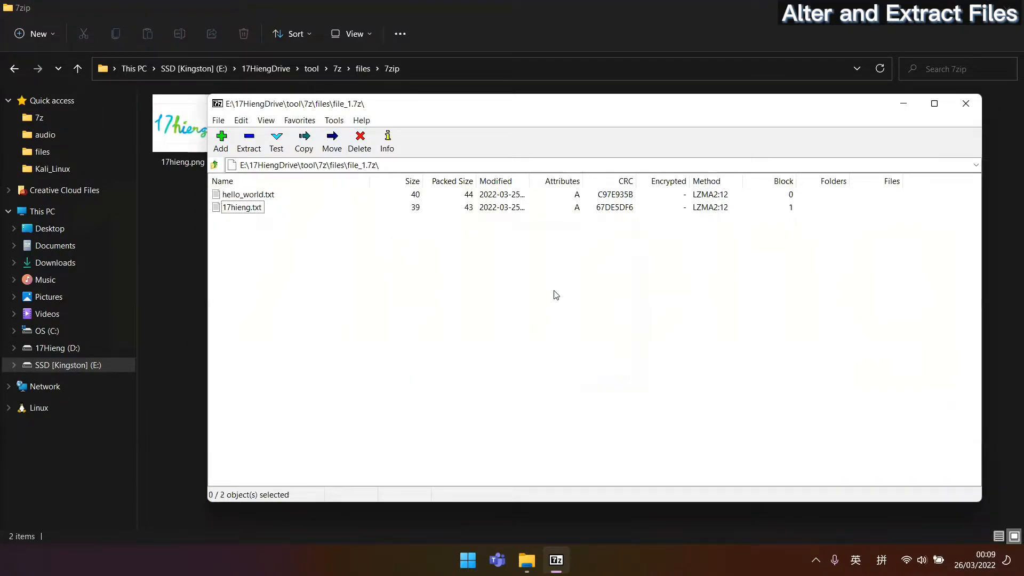
click(166, 282)
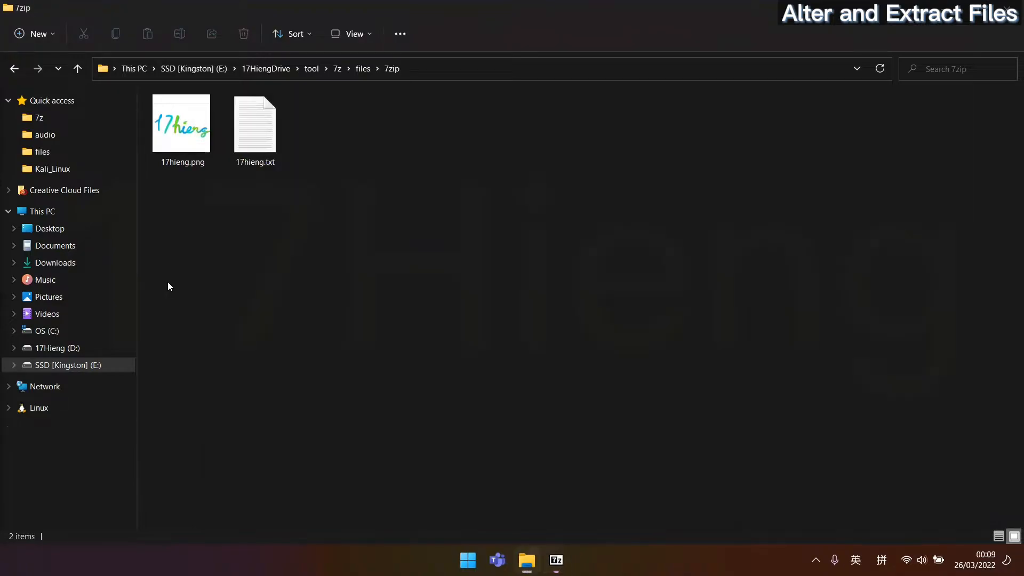
click(364, 70)
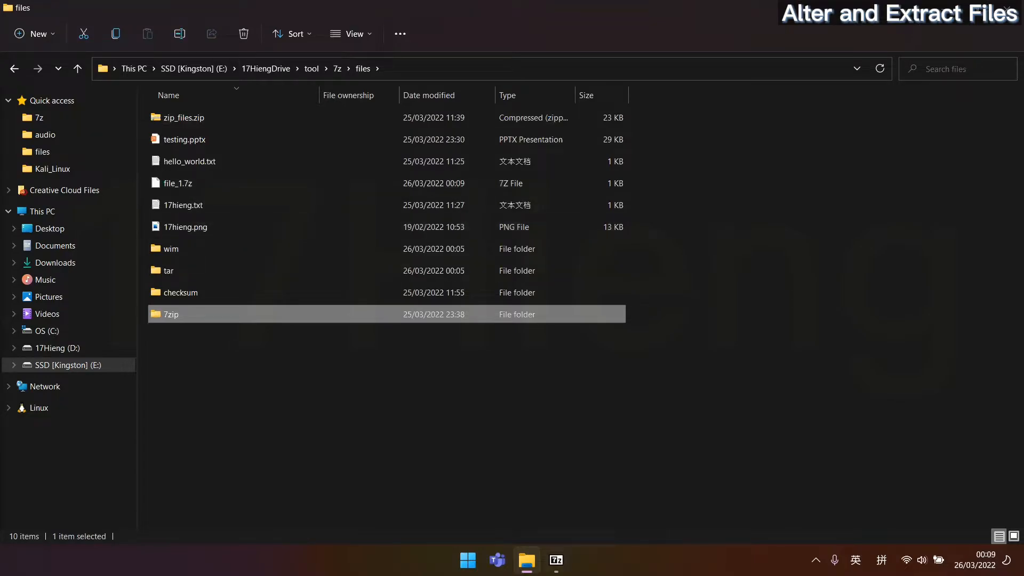
click(556, 559)
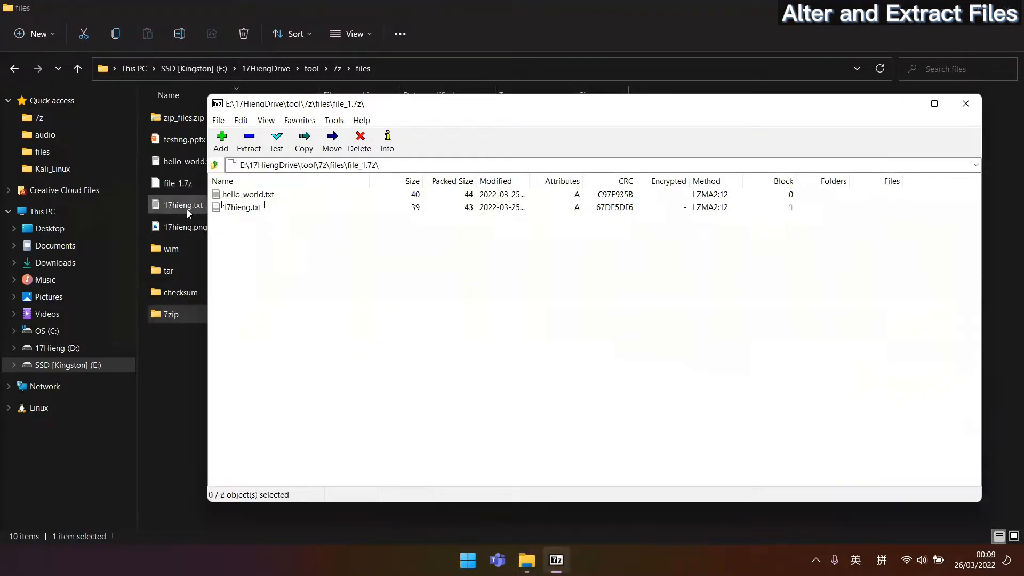
click(198, 228)
drag(199, 230, 245, 219)
click(465, 323)
click(893, 210)
click(965, 103)
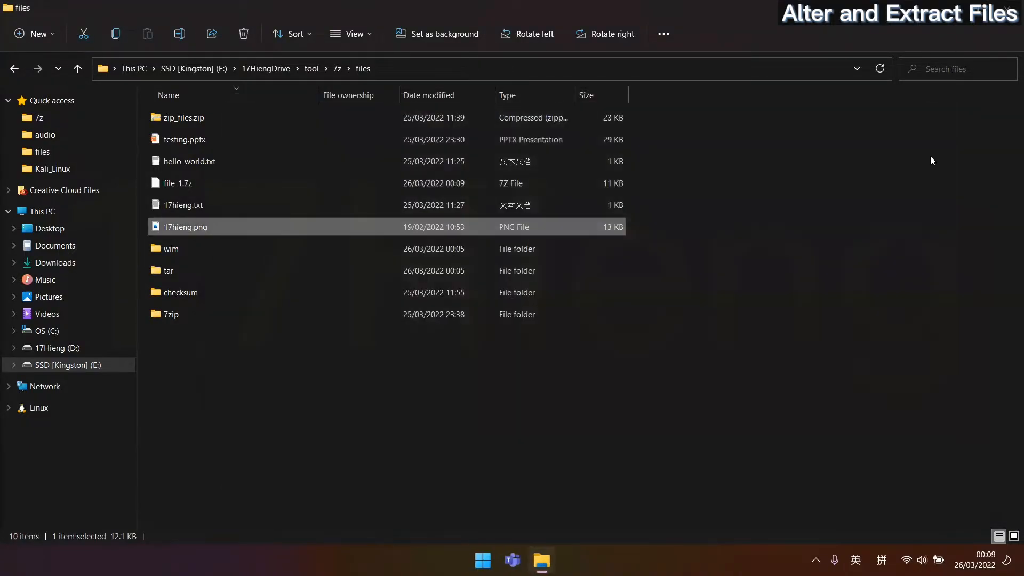
click(594, 120)
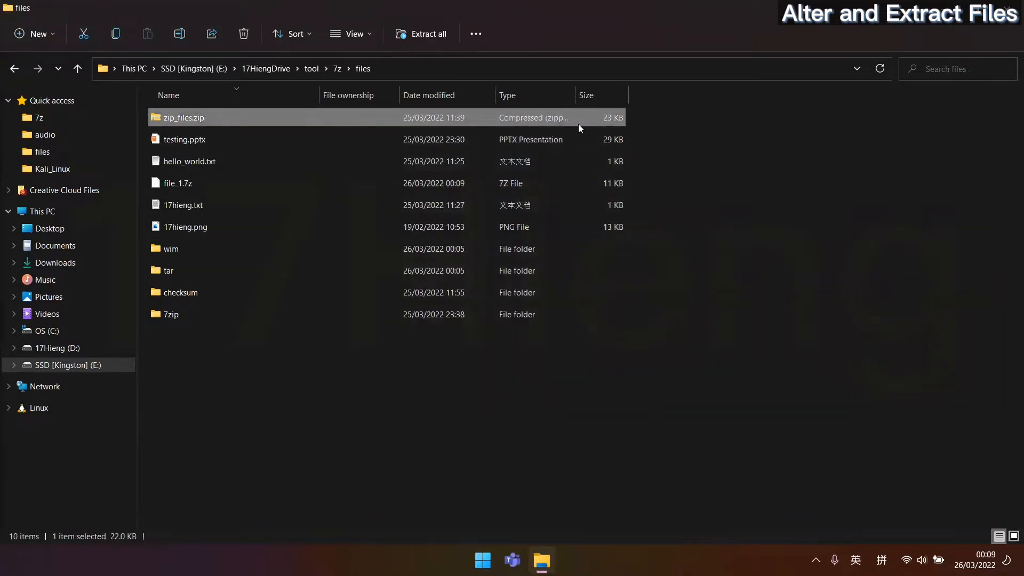
Extract zip_files.zip into a zip_files folder using 7-Zip's Extract files option.
right_click(584, 119)
click(659, 369)
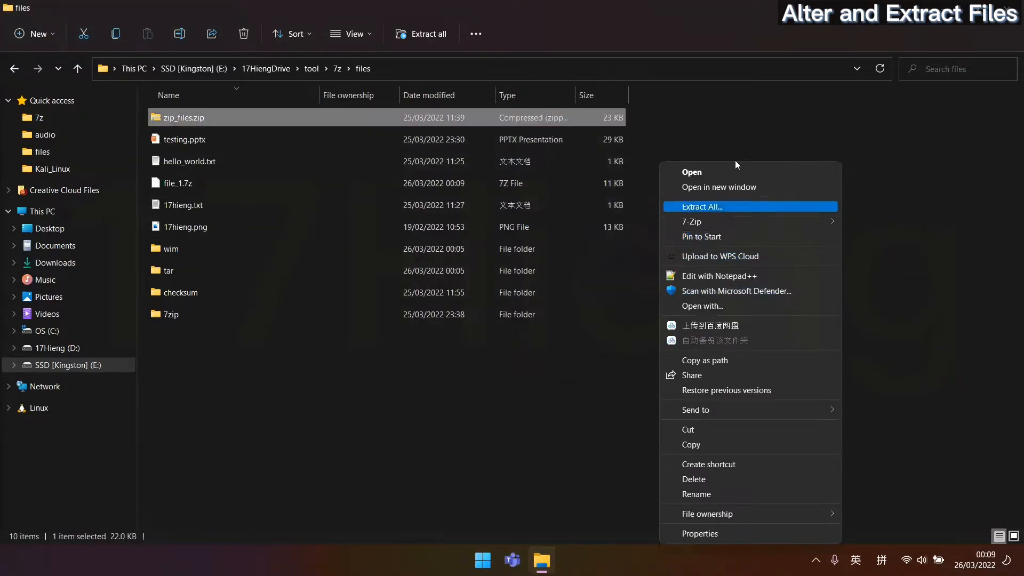
mouse_move(784, 223)
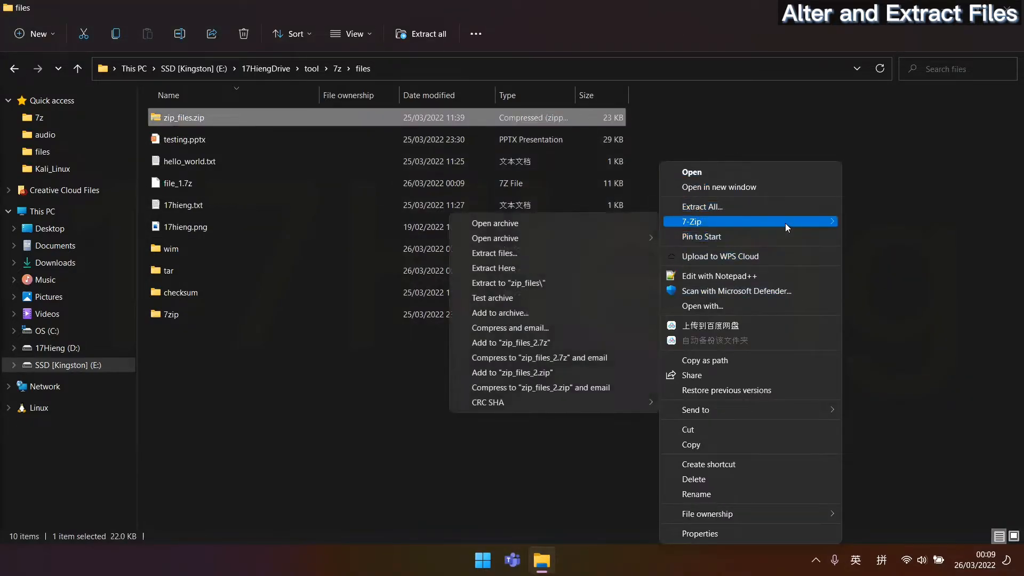
click(586, 252)
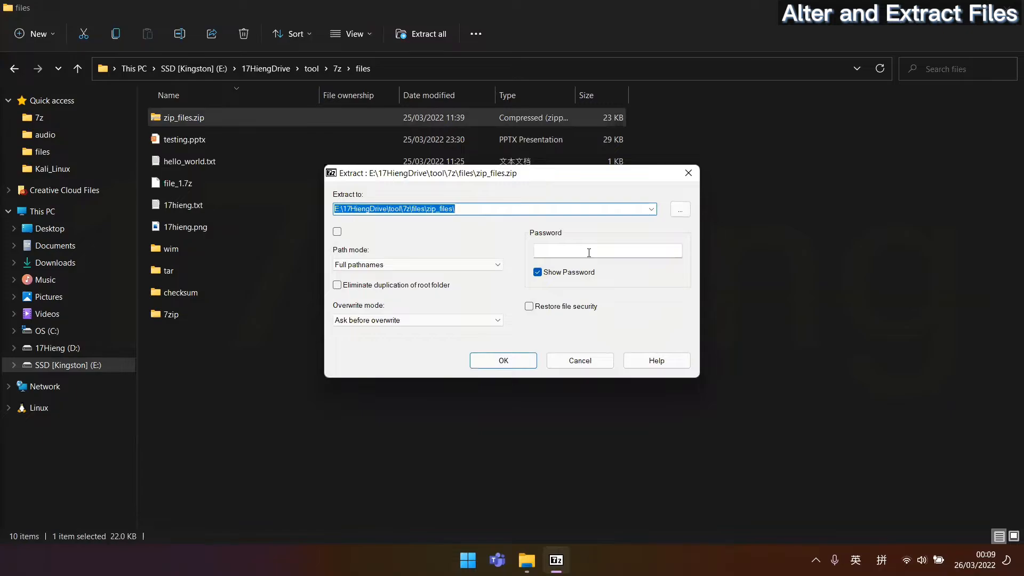
click(505, 361)
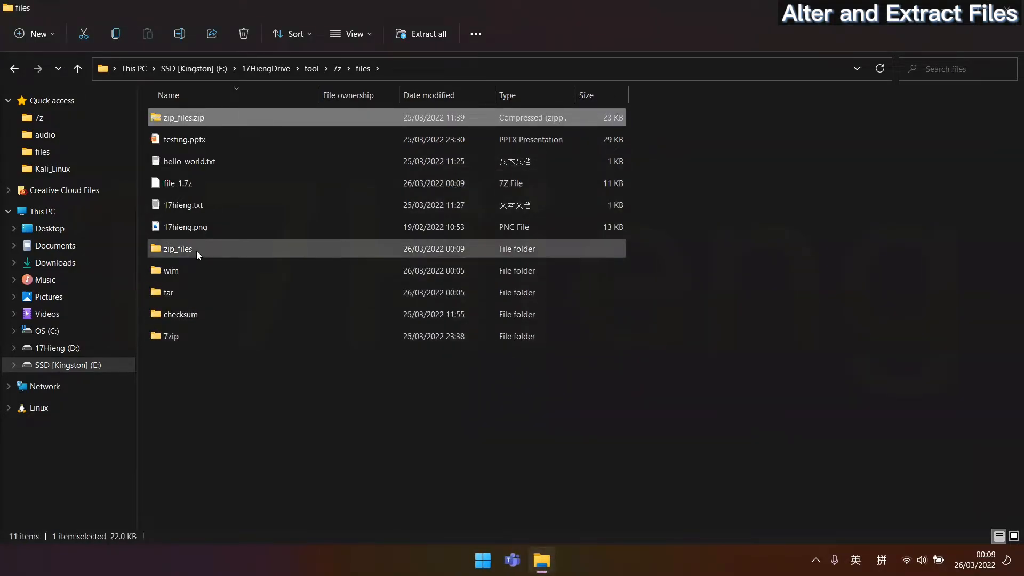
double_click(200, 249)
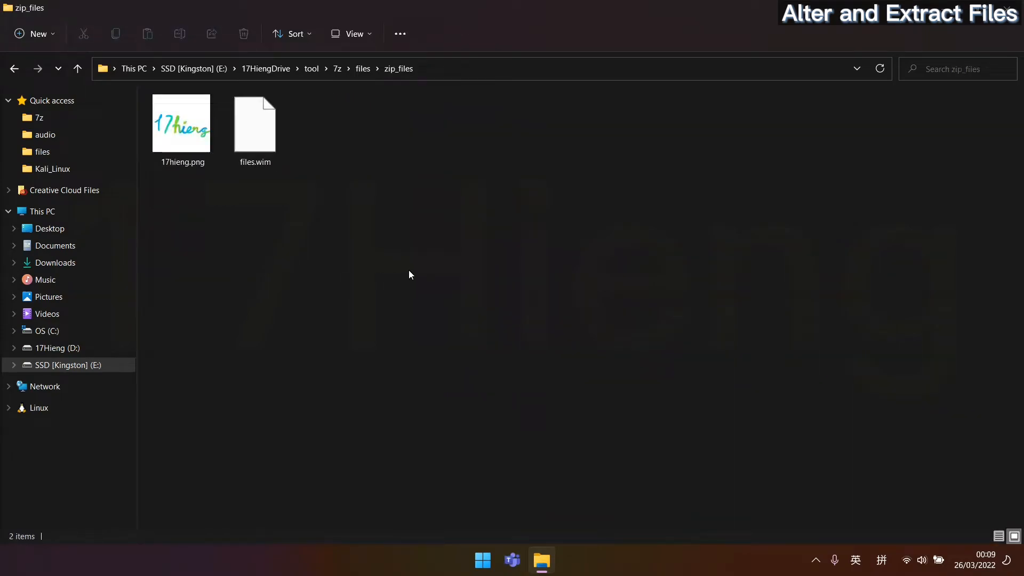
drag(408, 270, 194, 116)
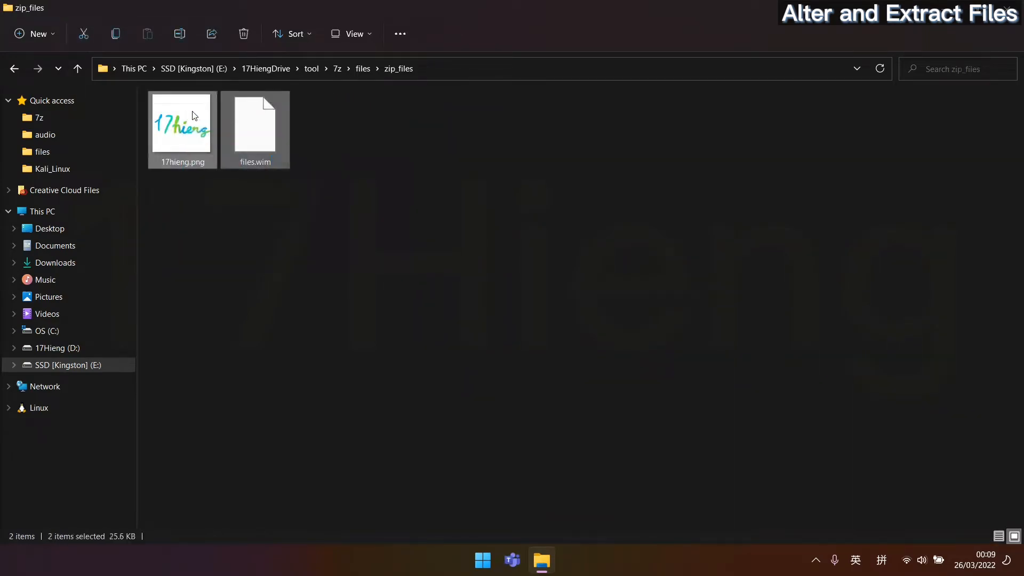
key(alt+Left)
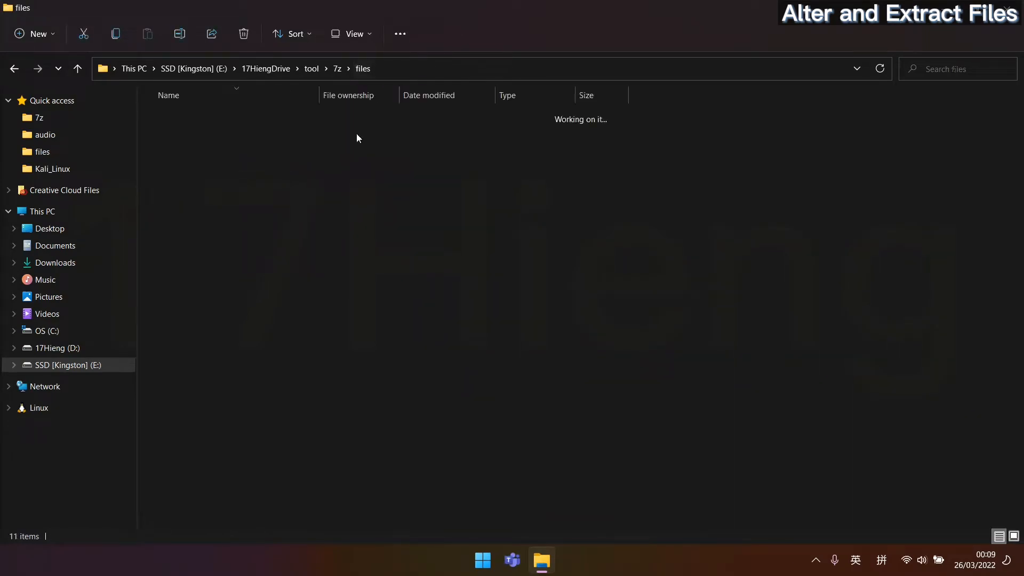
double_click(275, 268)
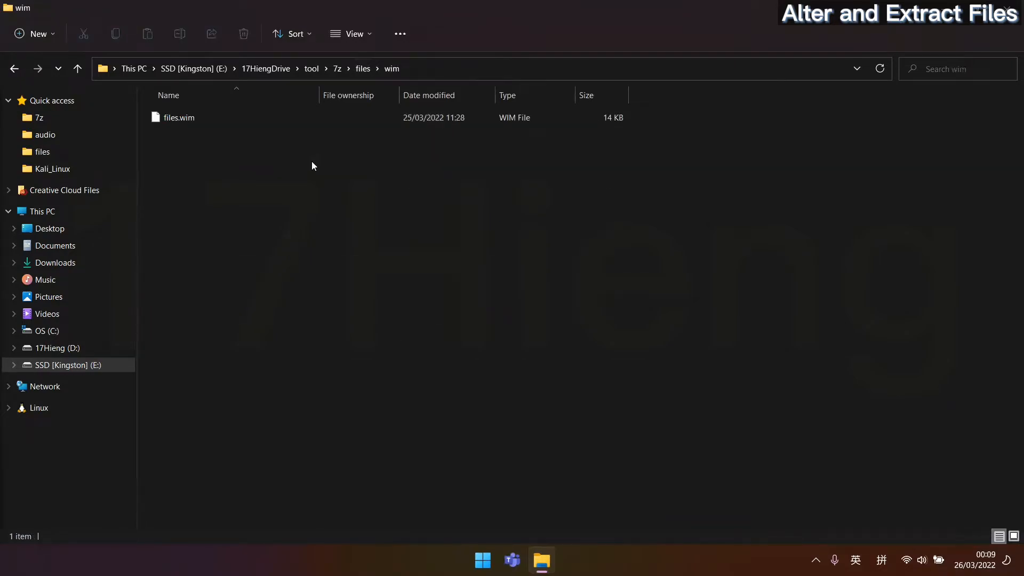
double_click(268, 114)
right_click(267, 114)
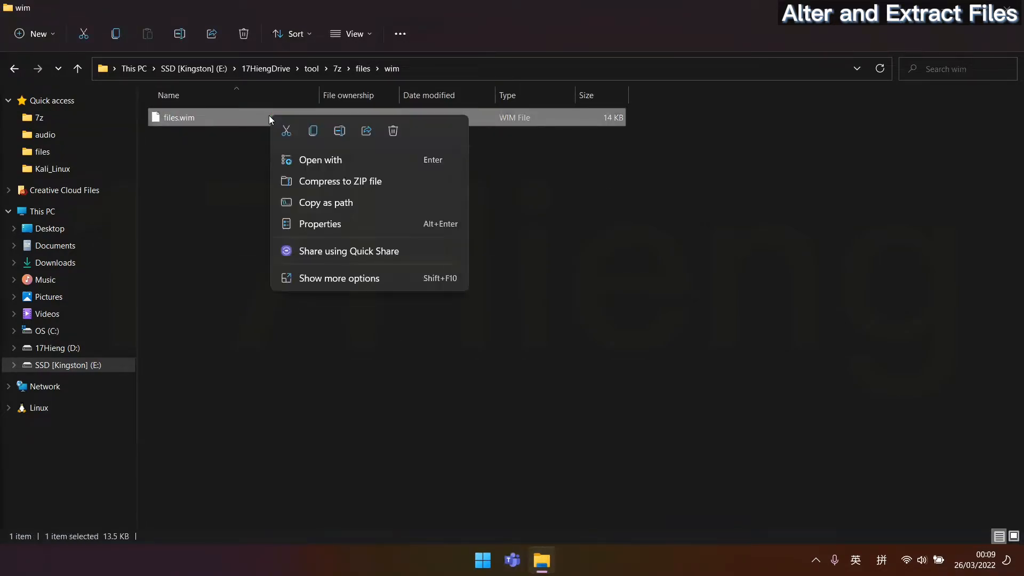
click(363, 277)
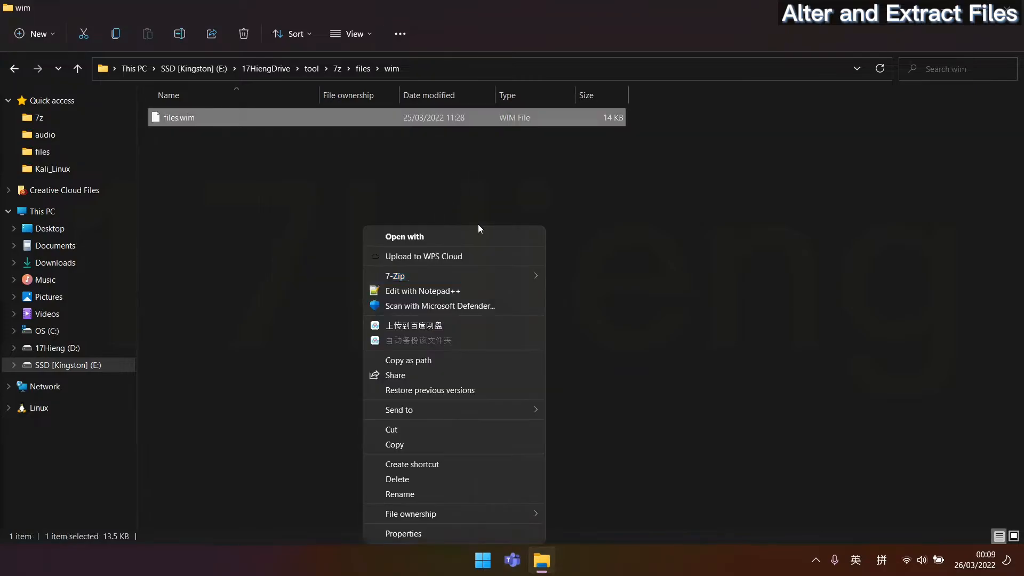
mouse_move(485, 274)
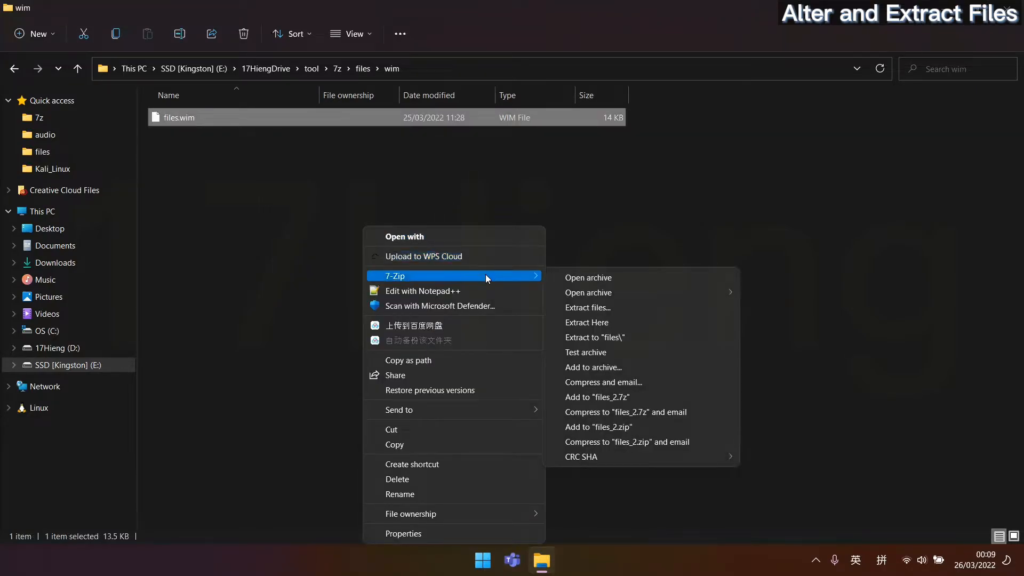
click(612, 326)
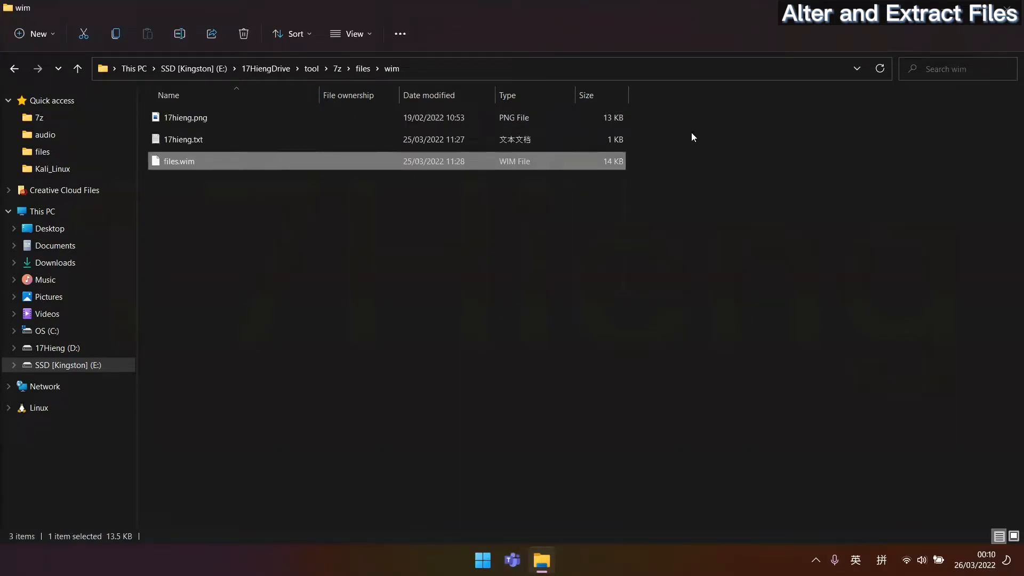
drag(653, 145, 590, 113)
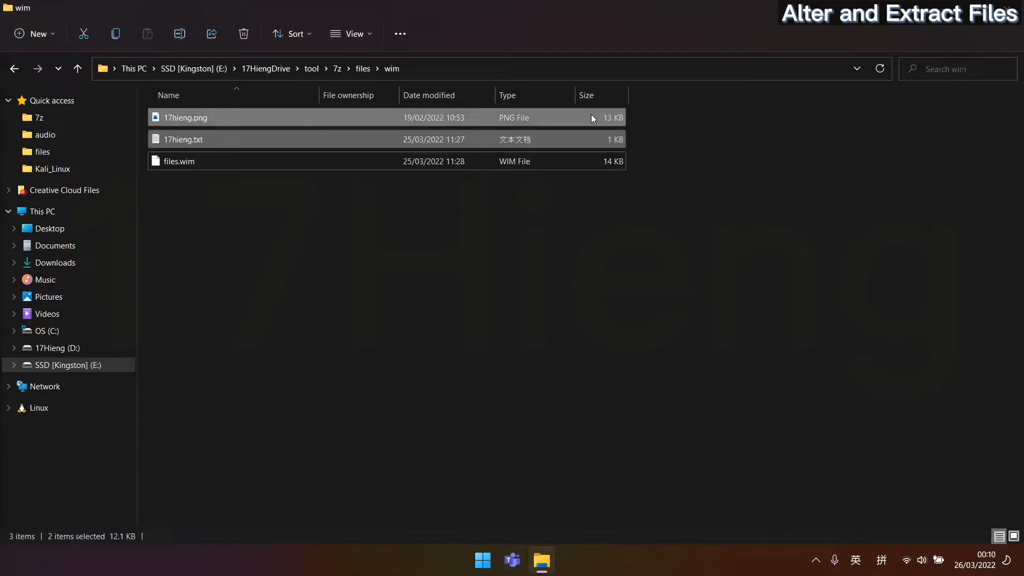
click(362, 70)
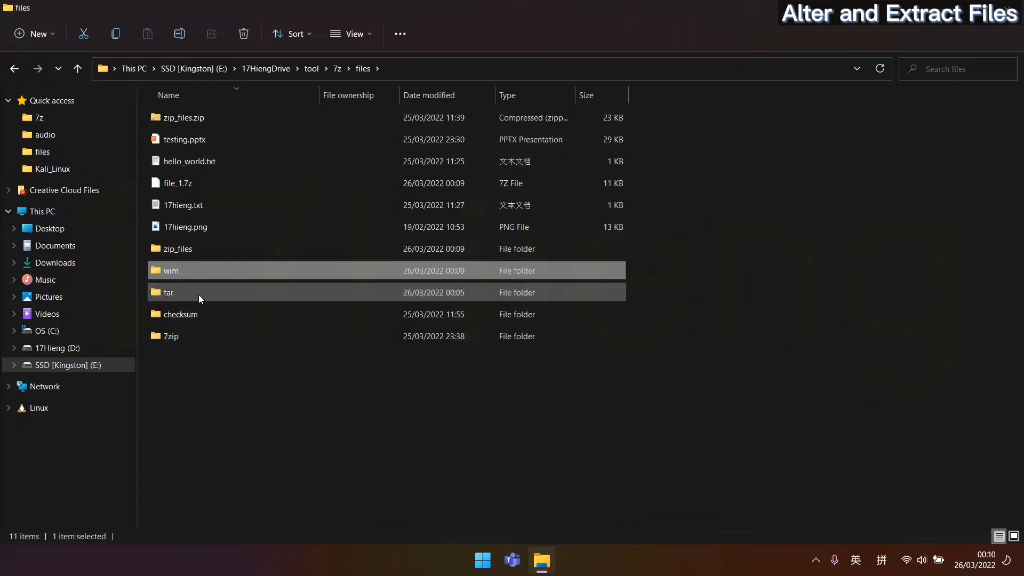
double_click(199, 292)
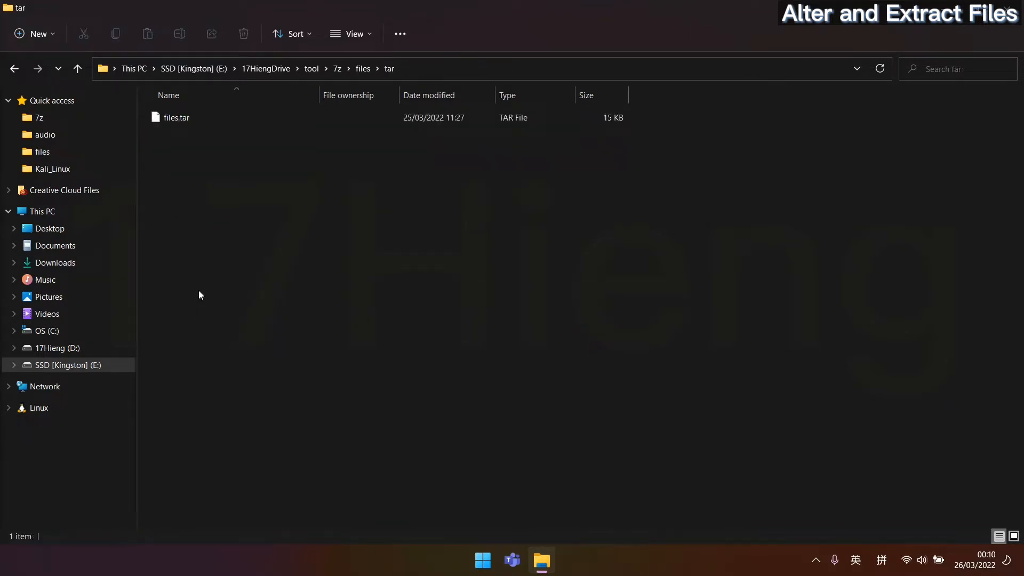
right_click(310, 113)
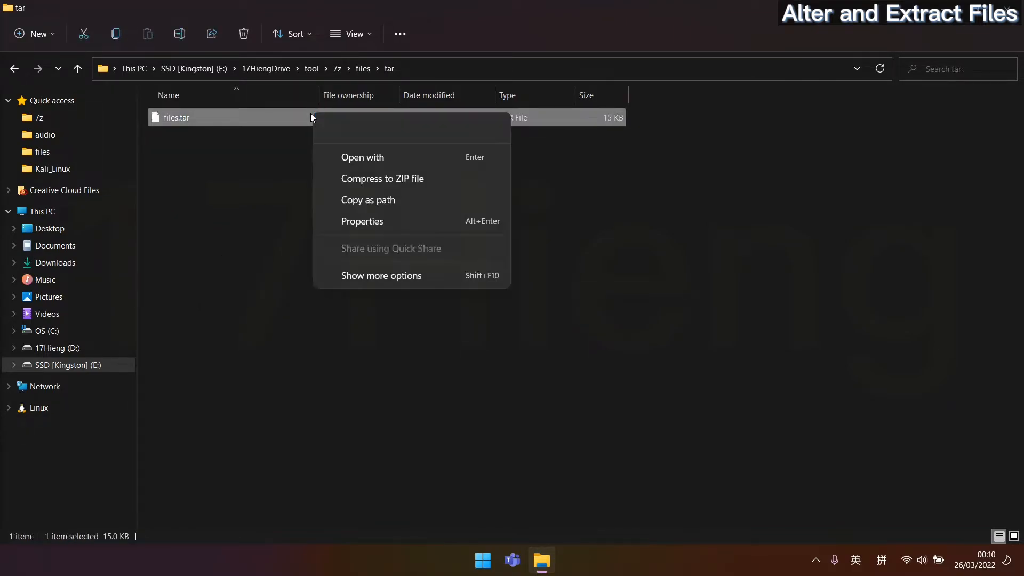
click(373, 276)
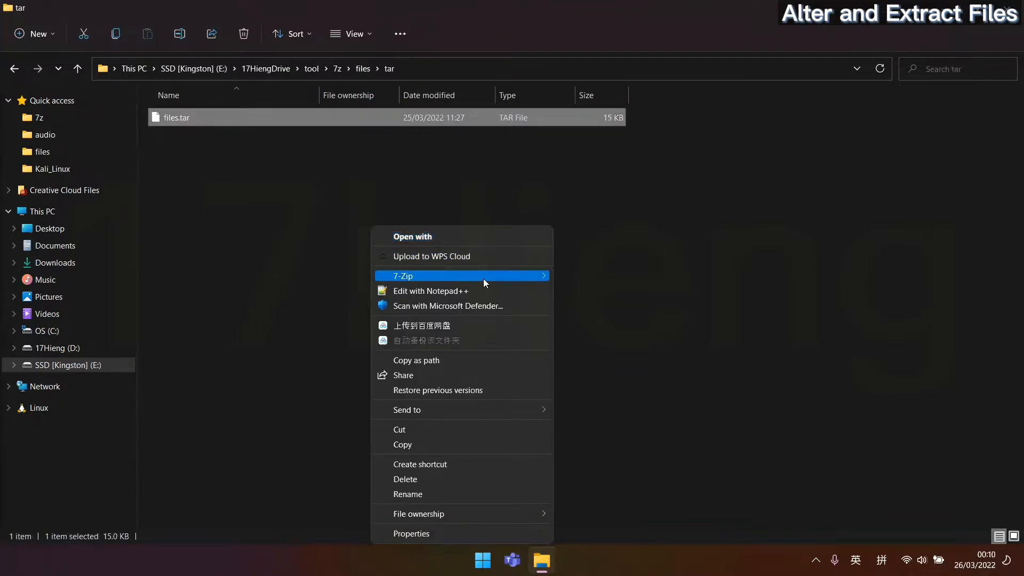
mouse_move(483, 279)
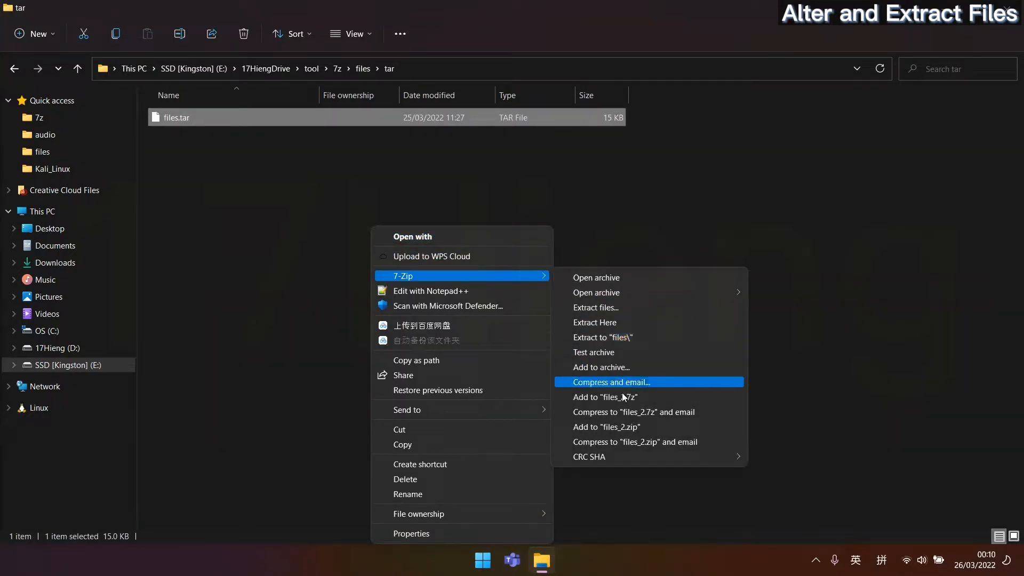
click(598, 338)
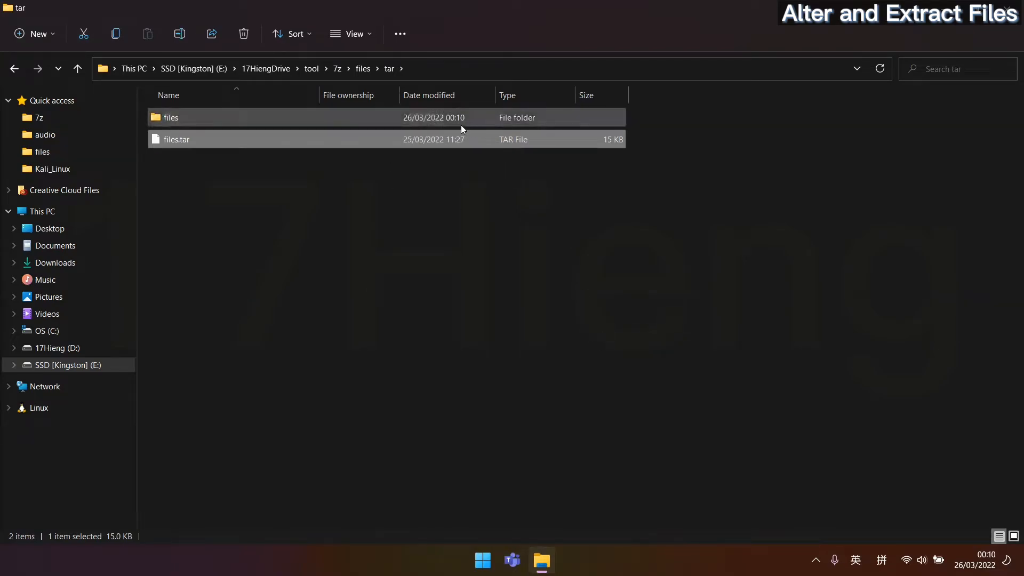
double_click(378, 116)
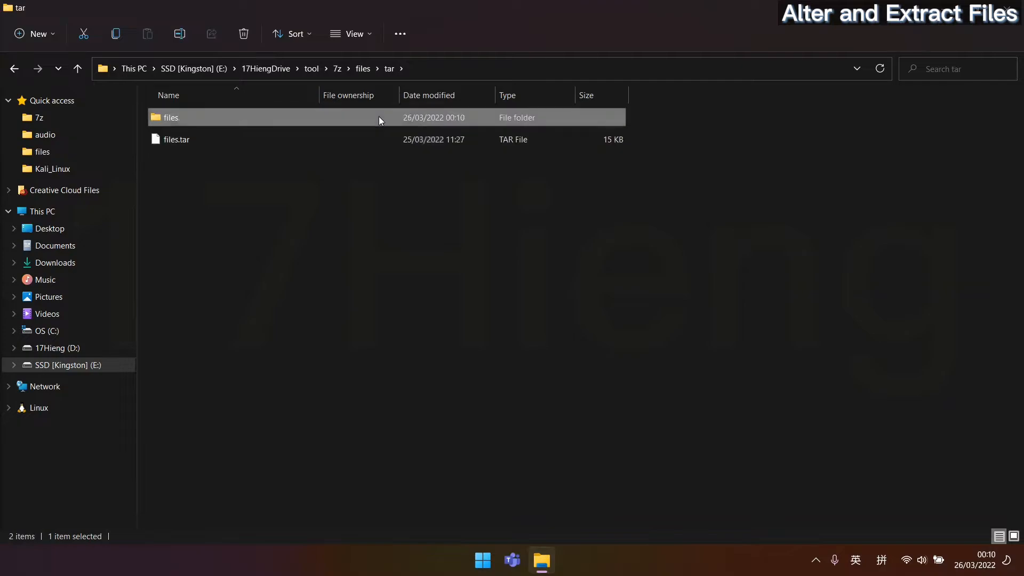
drag(359, 171, 171, 131)
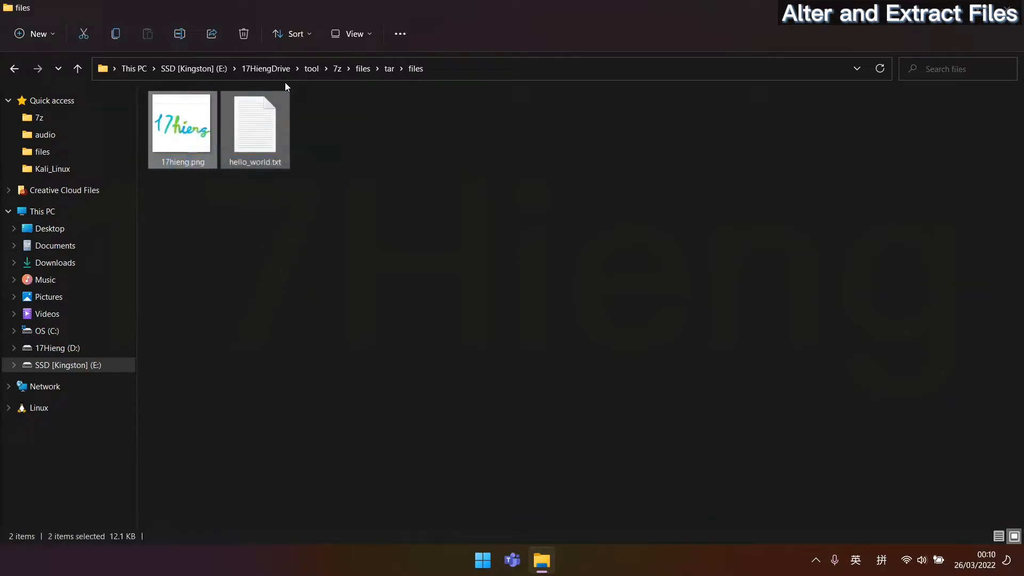
click(390, 70)
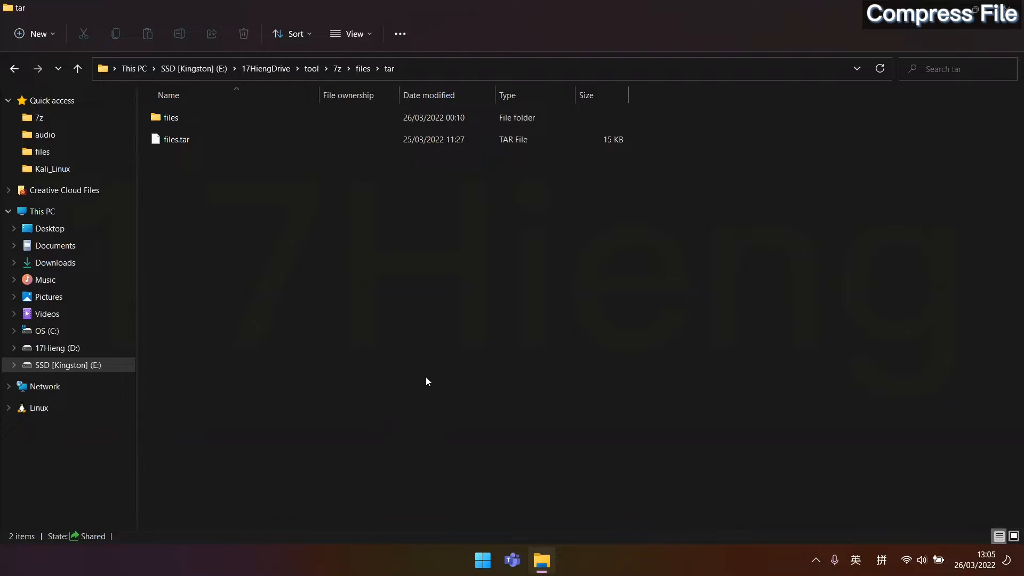
Select all nine files in file2compress and show their 7-Zip context submenu.
click(361, 74)
double_click(276, 319)
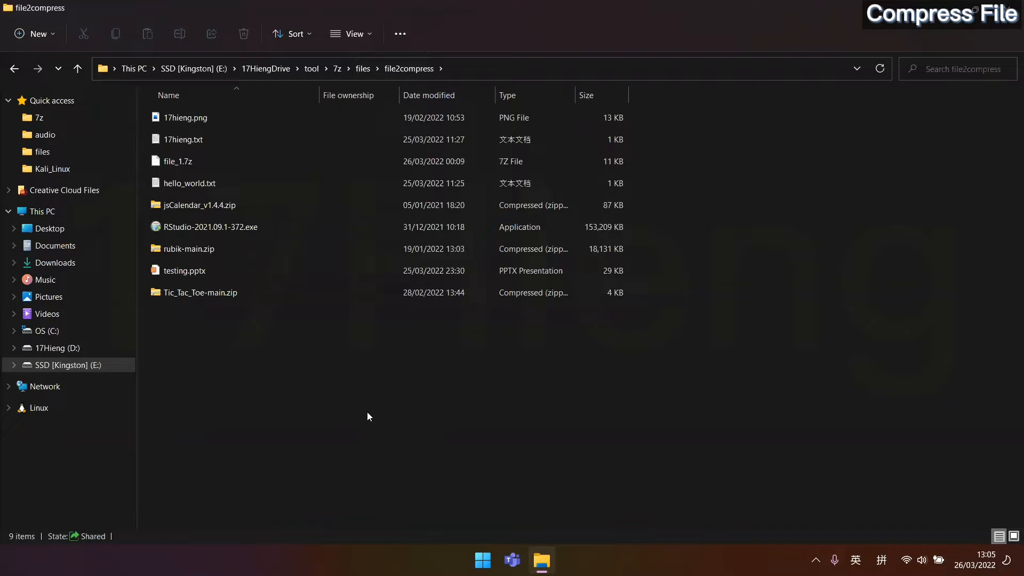
drag(367, 416, 215, 95)
right_click(270, 145)
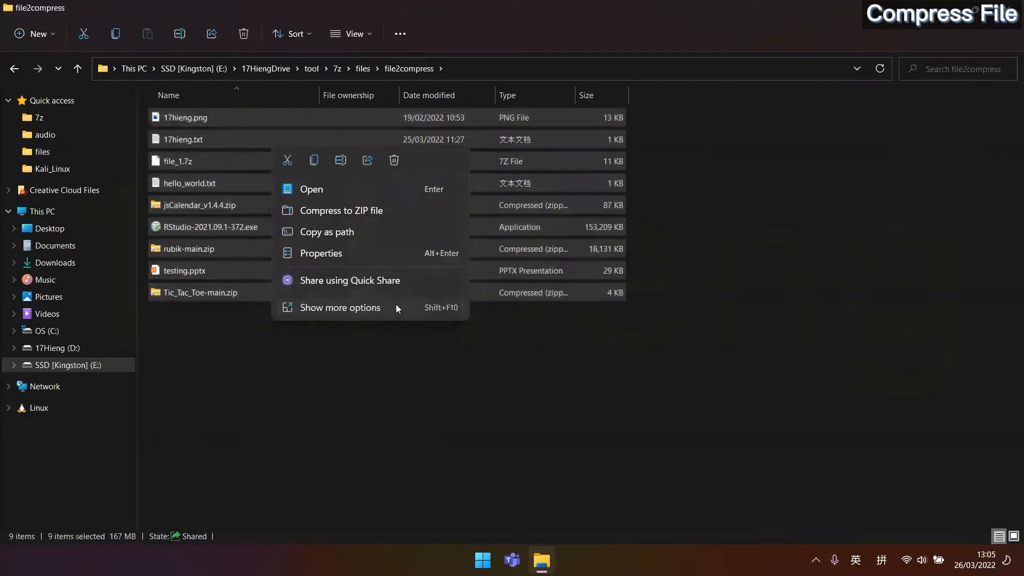
click(395, 306)
mouse_move(531, 268)
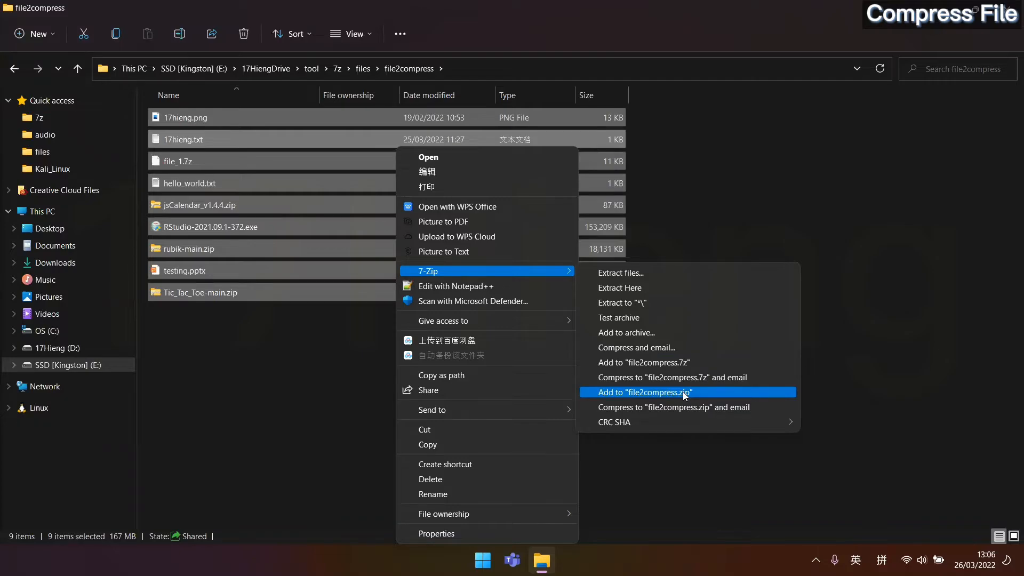
click(639, 333)
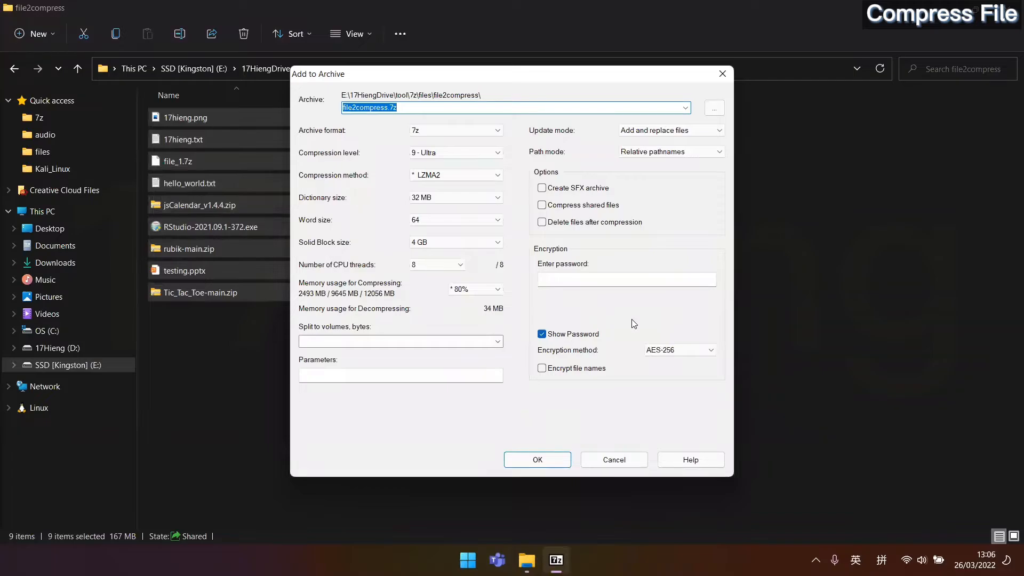
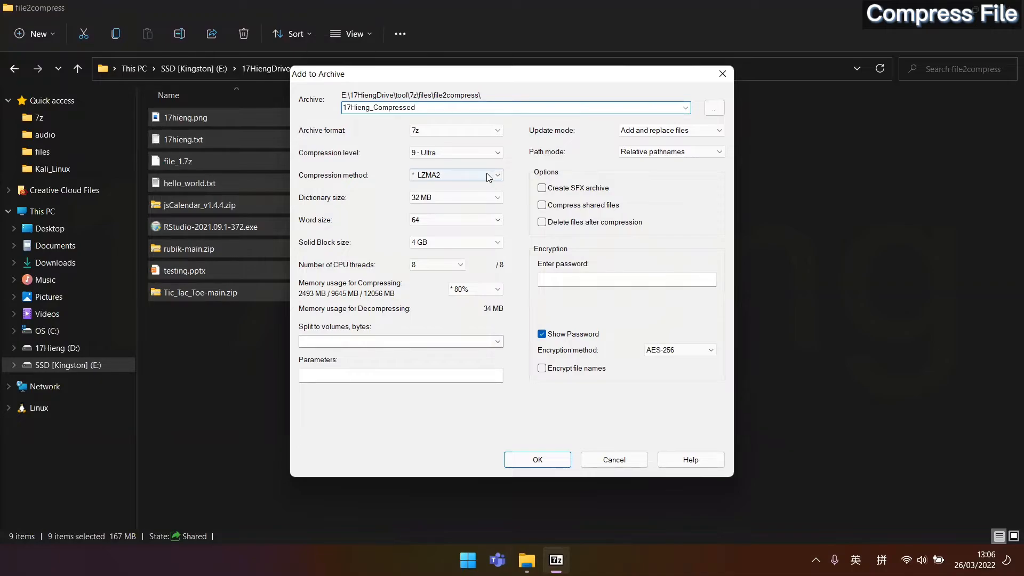
click(448, 131)
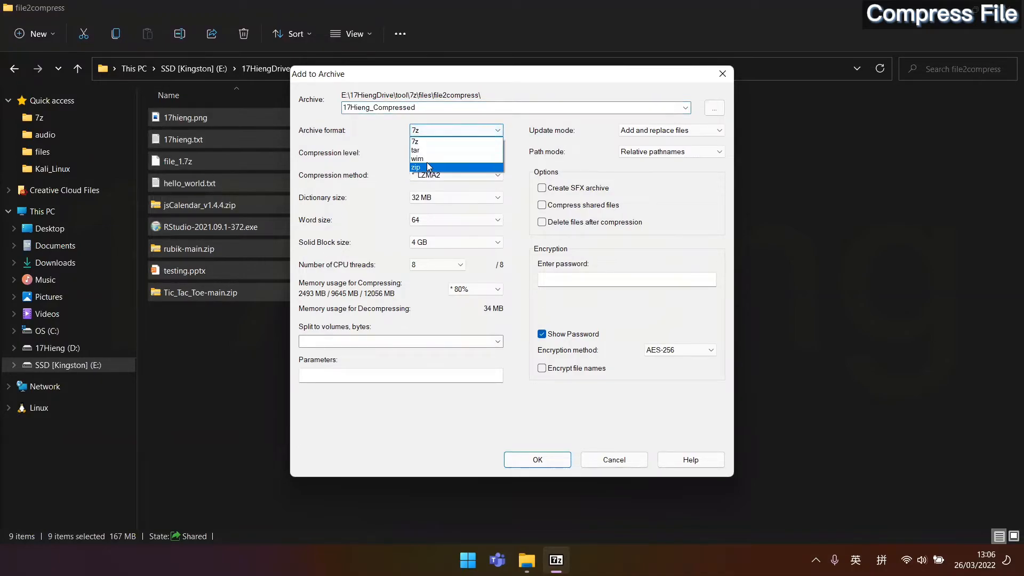
click(426, 141)
click(432, 152)
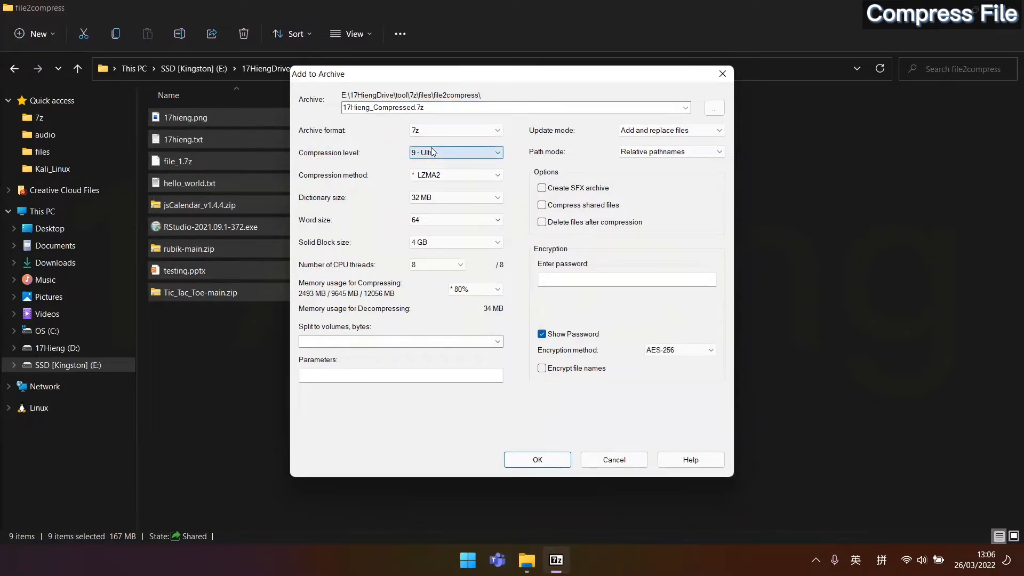
click(433, 152)
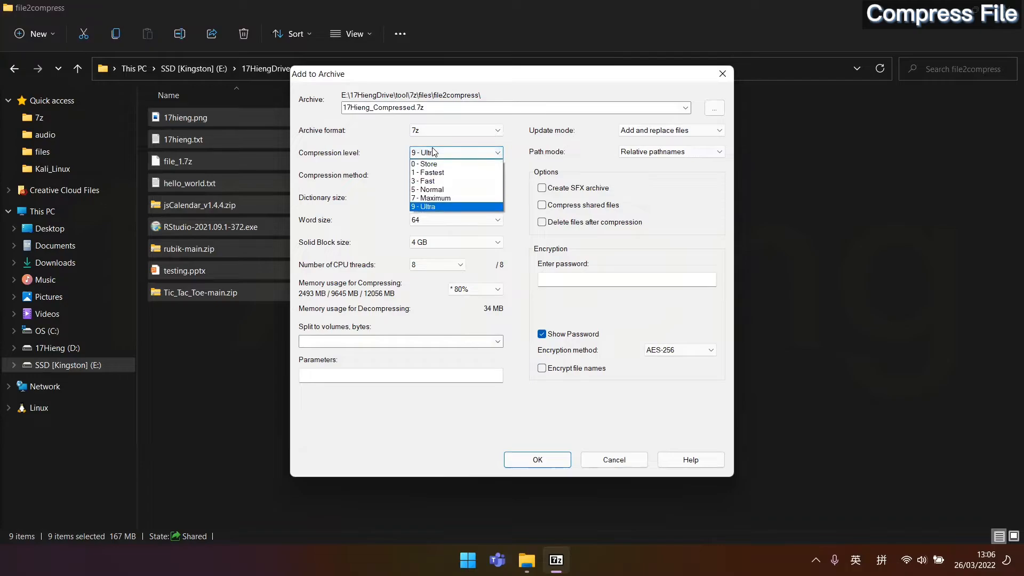
click(452, 154)
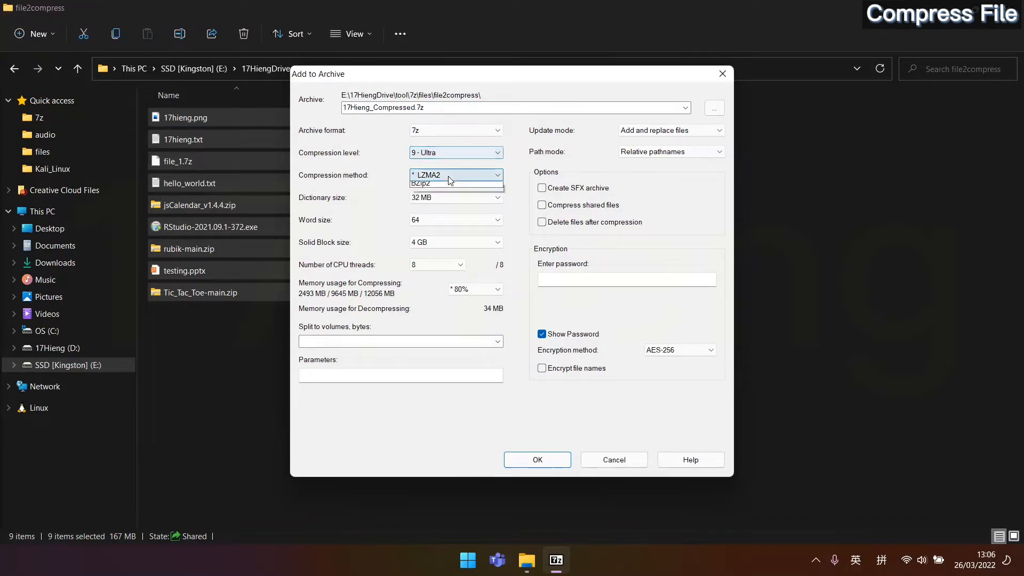
click(469, 175)
click(462, 175)
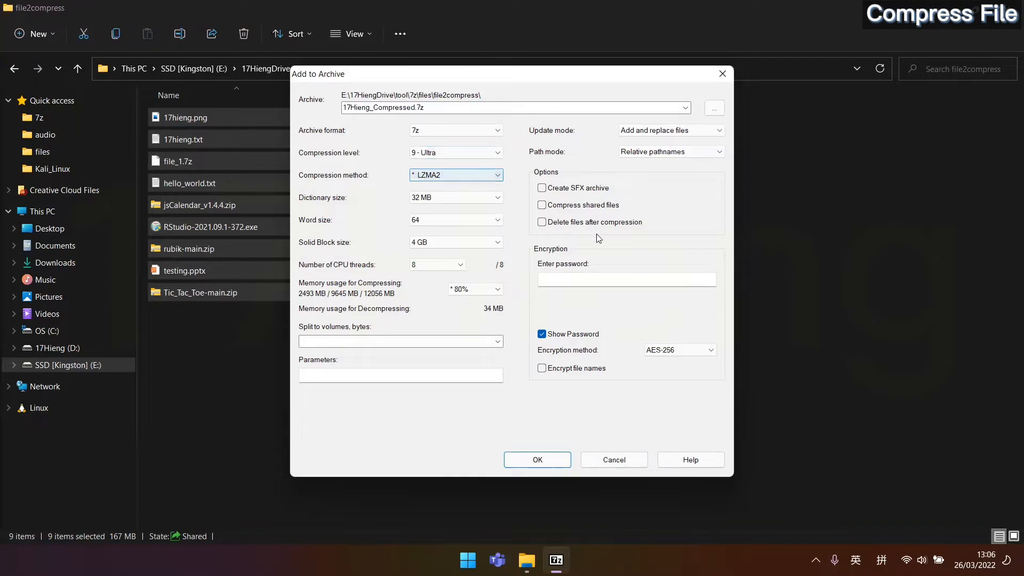
Enter the archive password and keep AES-256 as the encryption method.
click(642, 281)
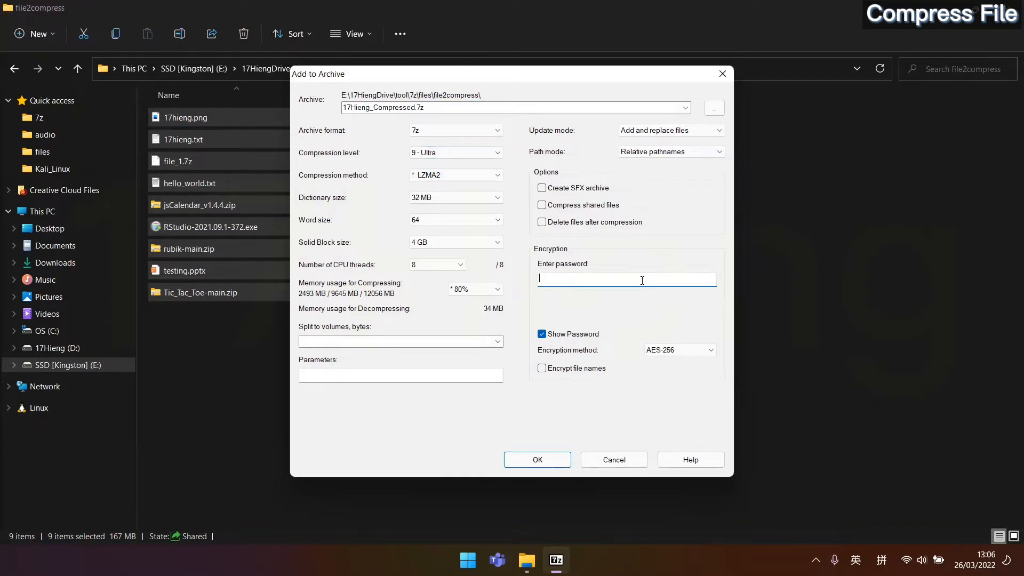
click(686, 349)
click(685, 348)
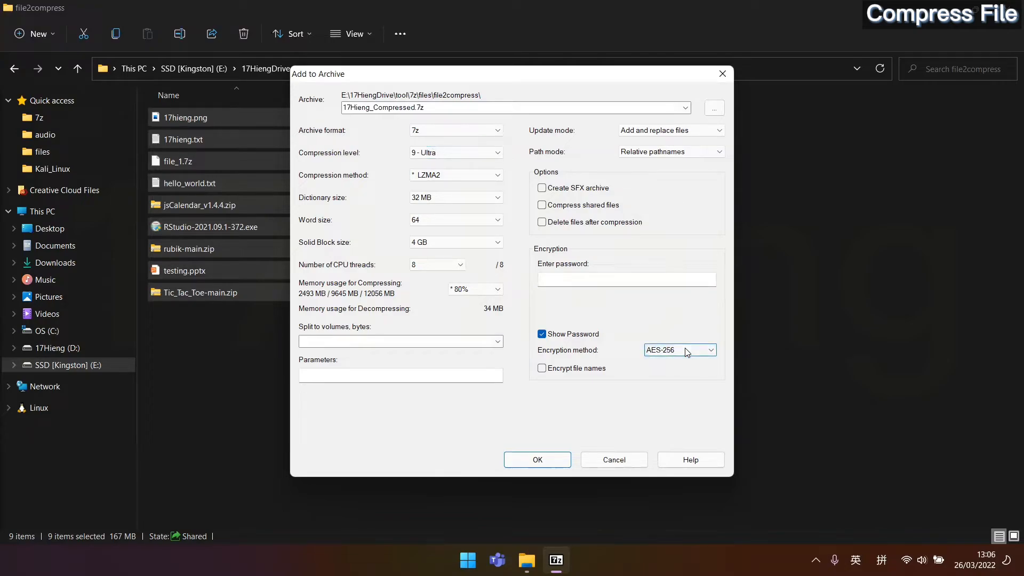
click(645, 283)
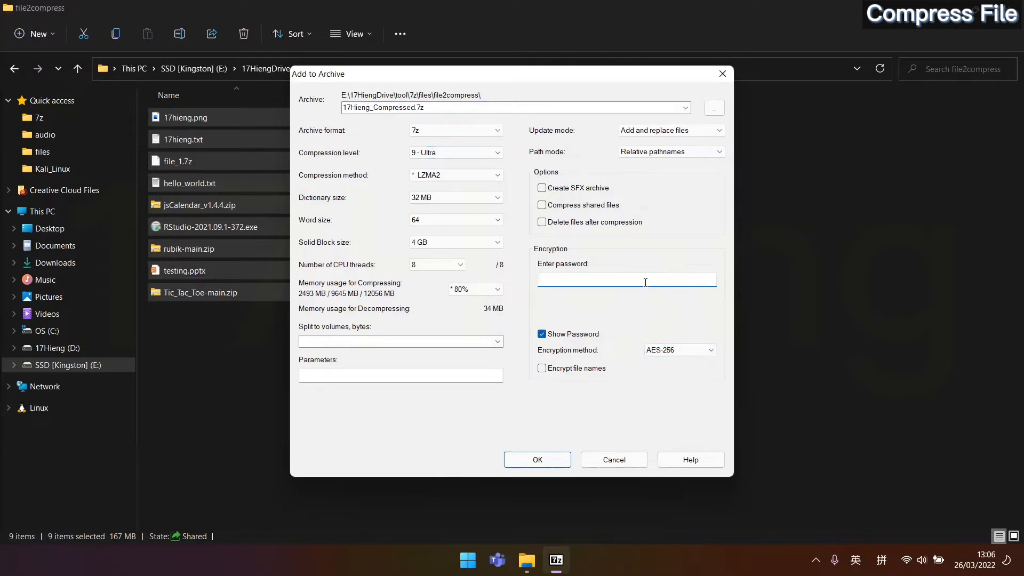
click(684, 351)
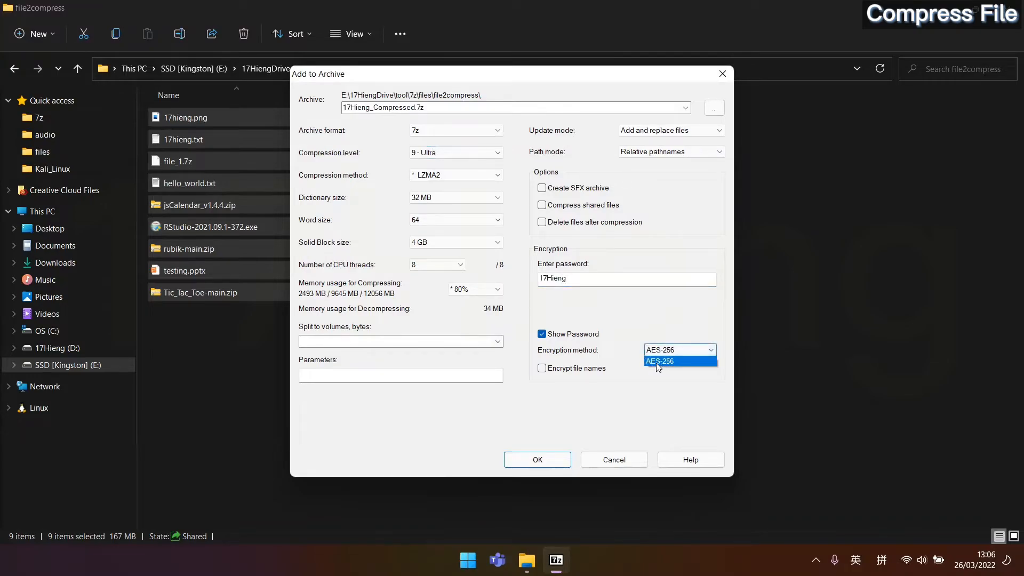
click(542, 464)
click(542, 460)
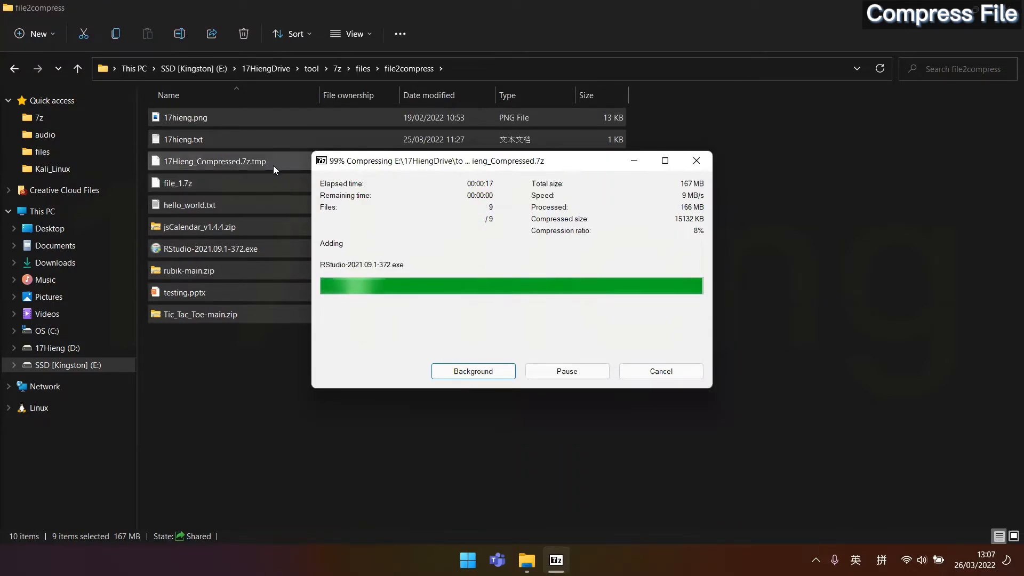
click(340, 163)
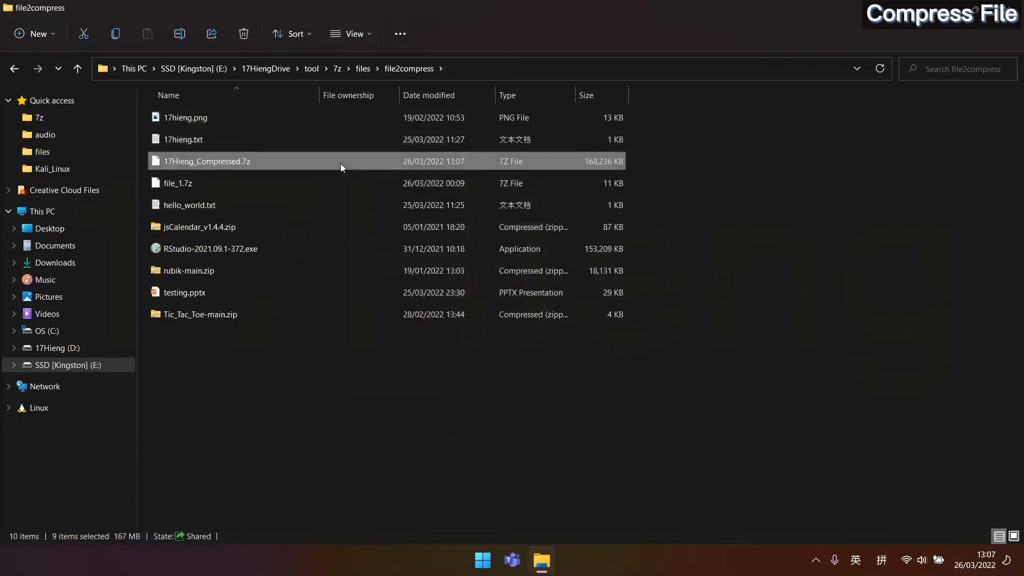
drag(341, 161, 383, 162)
right_click(386, 160)
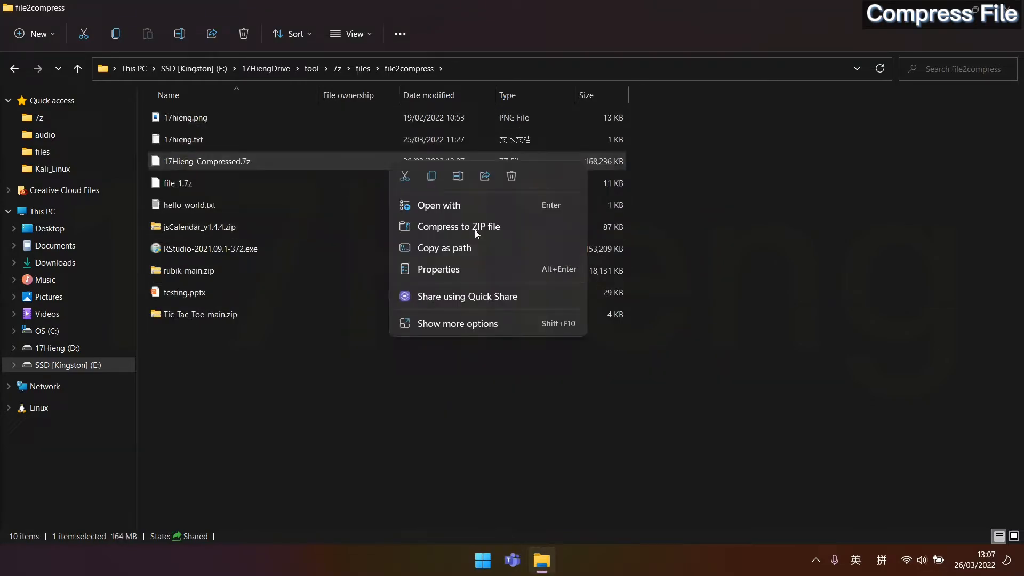
click(486, 325)
mouse_move(595, 253)
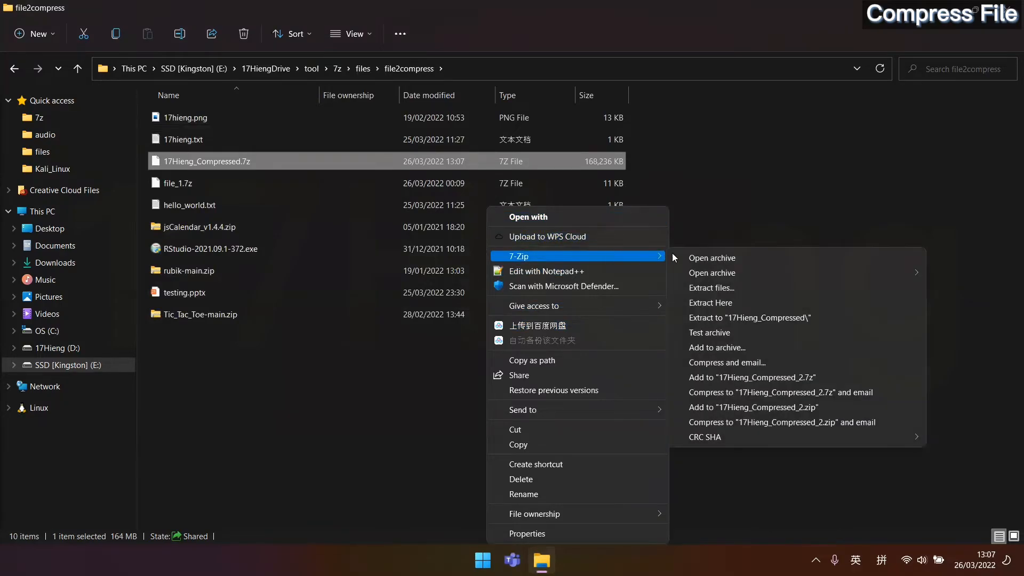
click(700, 259)
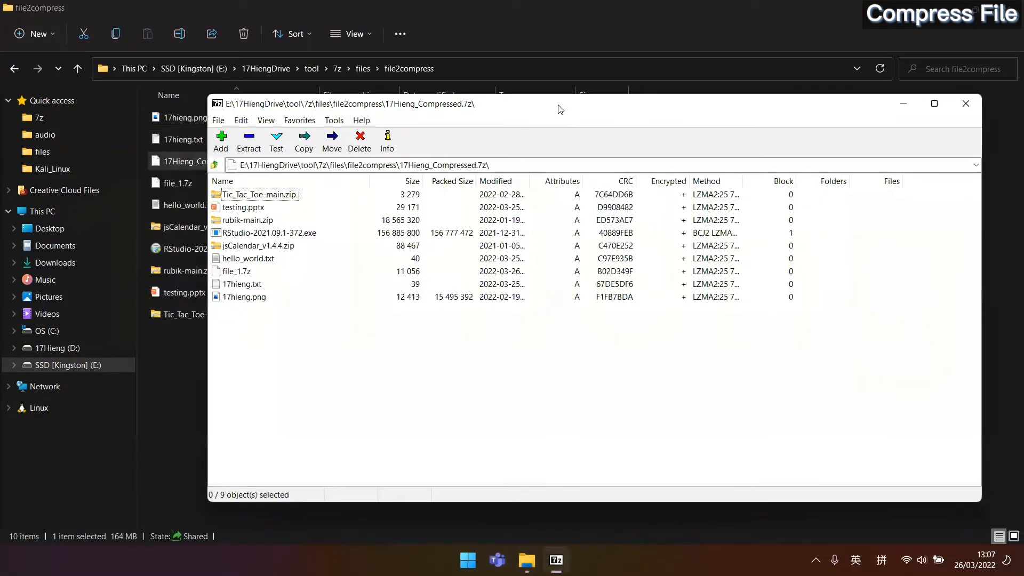
drag(561, 105, 1022, 147)
click(180, 263)
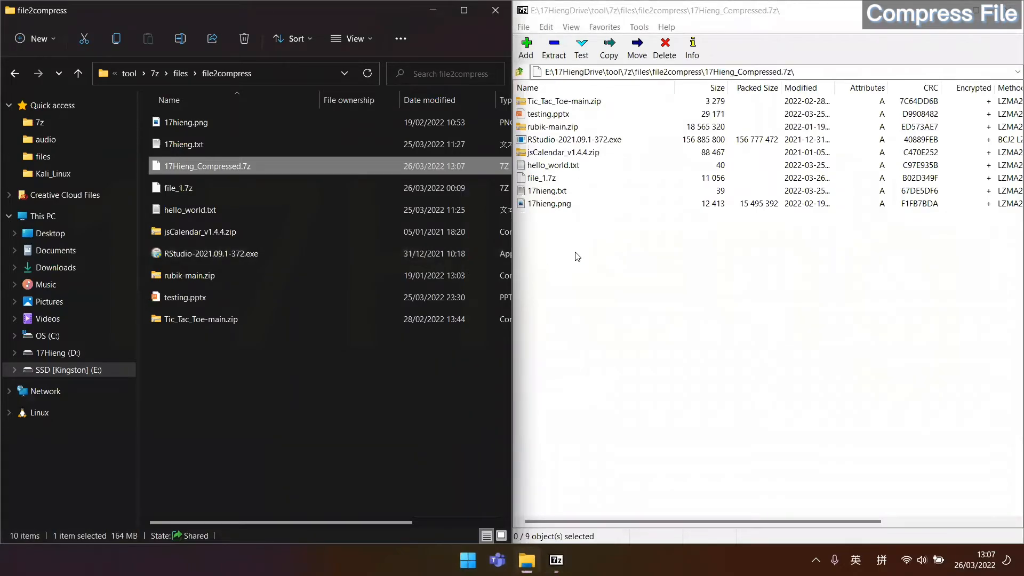
Try copying the archive's files into file2compress, cancelling at the password prompt.
click(535, 69)
key(F5)
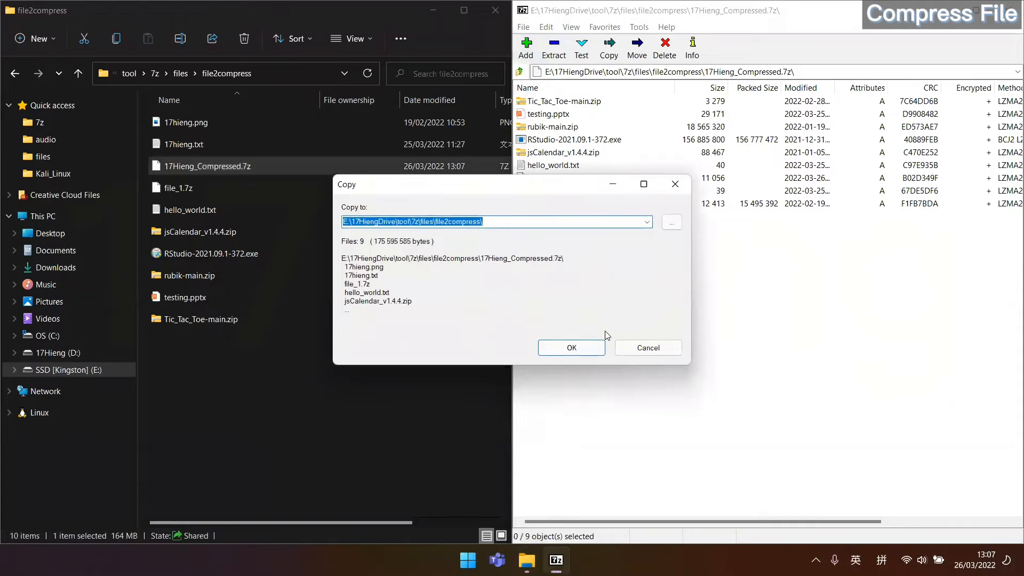
click(583, 354)
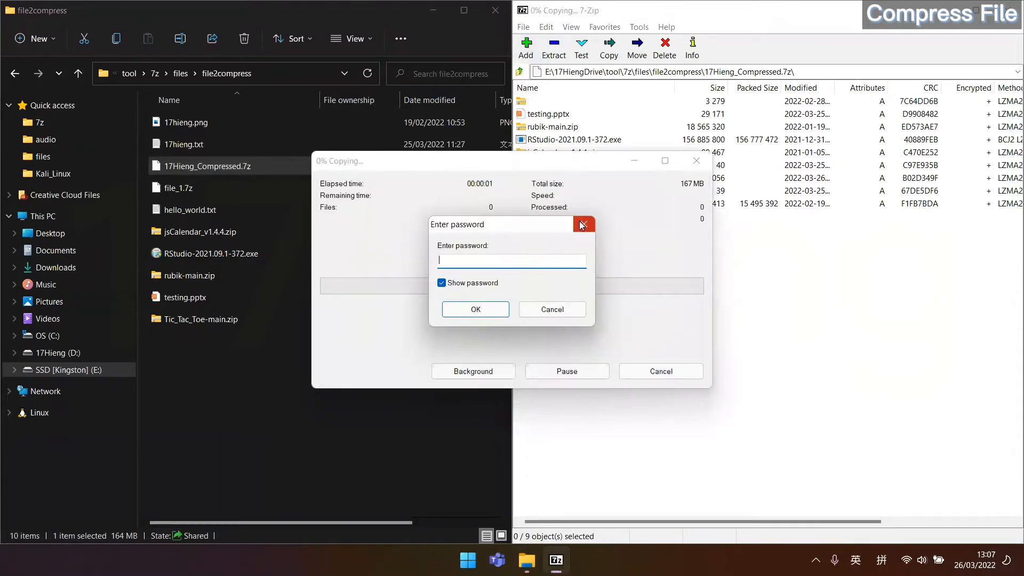
click(583, 224)
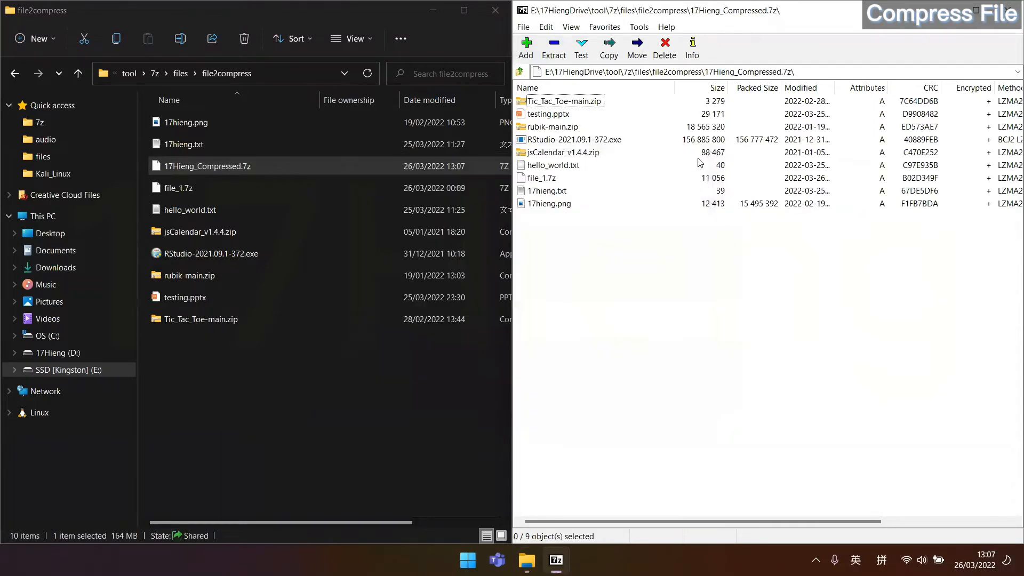
Try opening testing.pptx from the archive, cancel the password prompt, then select rubik-main.zip.
double_click(552, 117)
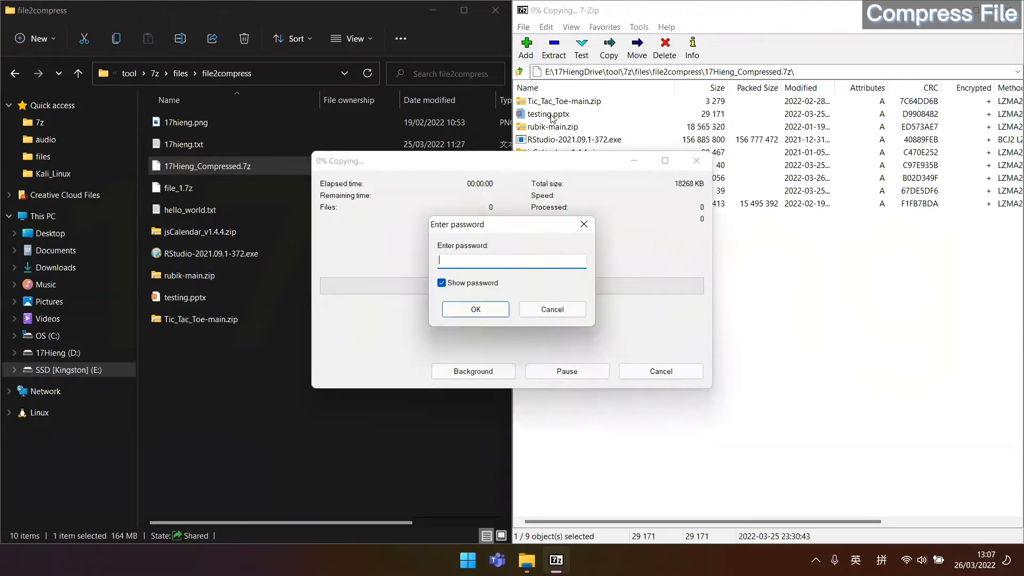
click(584, 224)
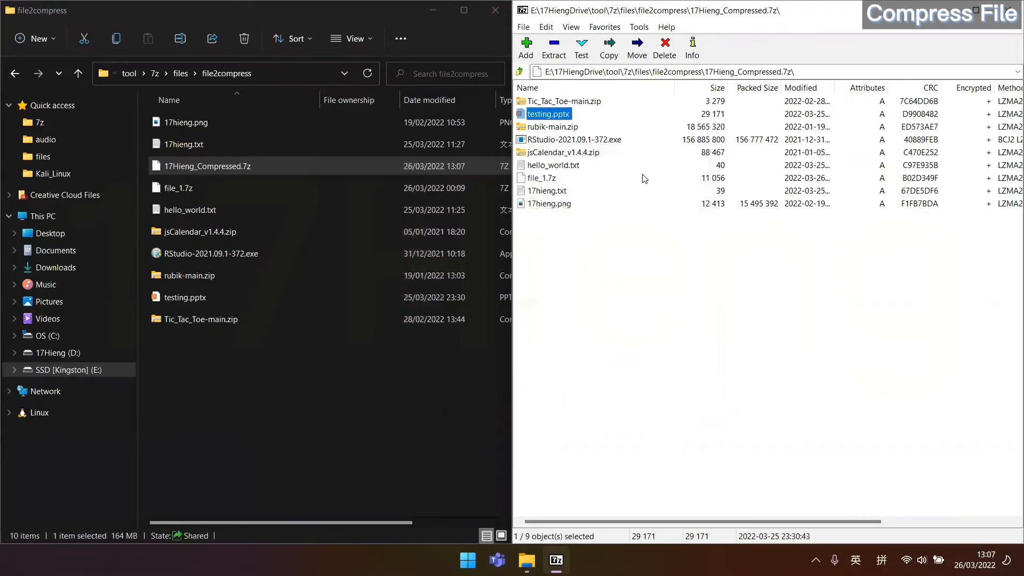
click(604, 233)
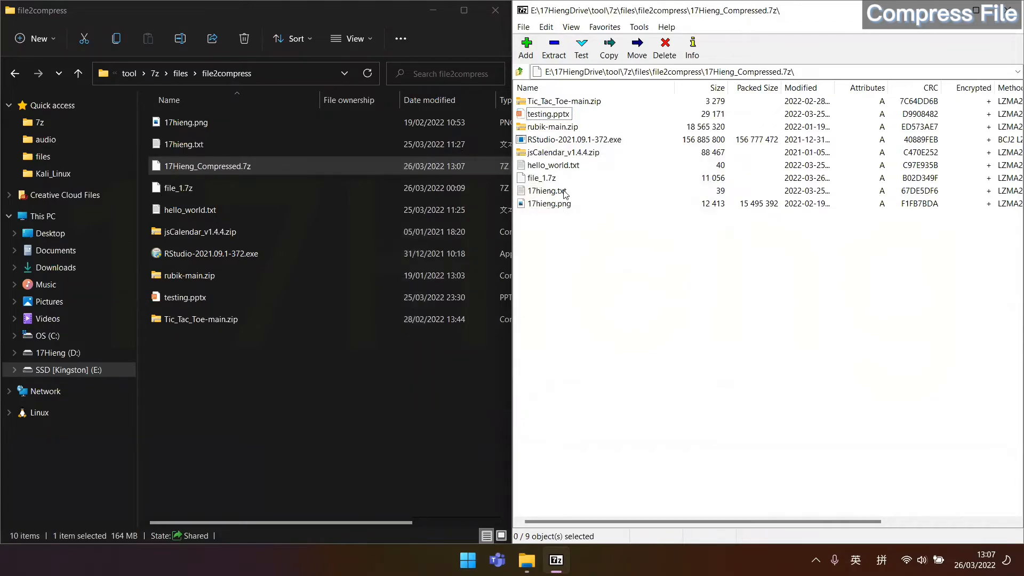
click(562, 128)
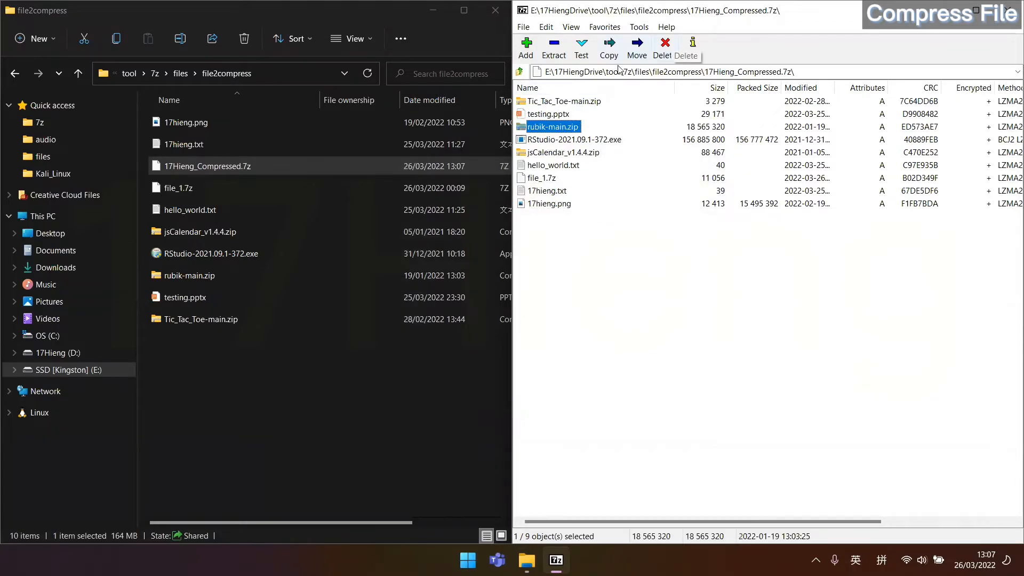
Delete rubik-main.zip from the archive, supplying the archive password, then go up to the files folder.
click(664, 48)
click(537, 331)
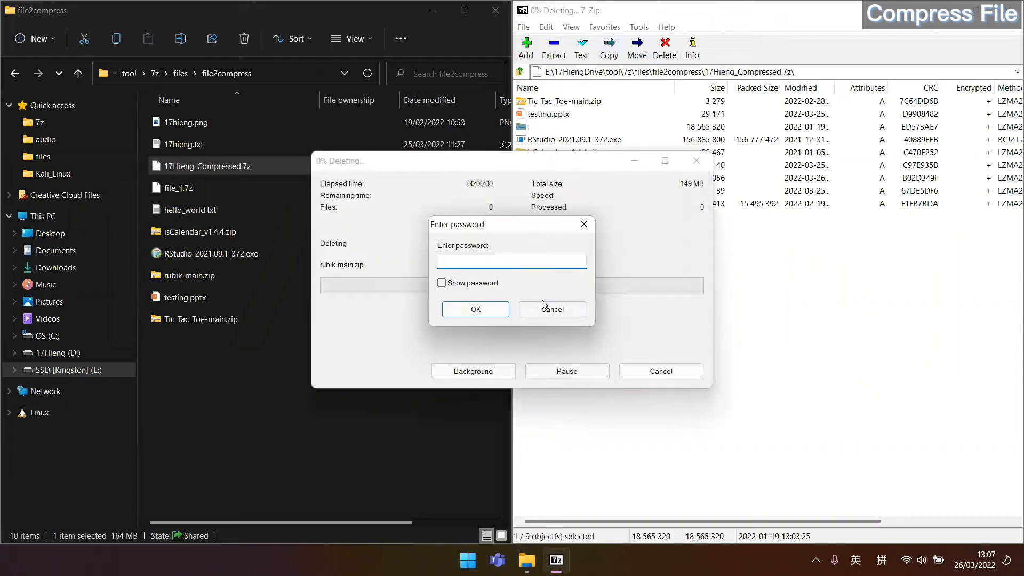
text(**)
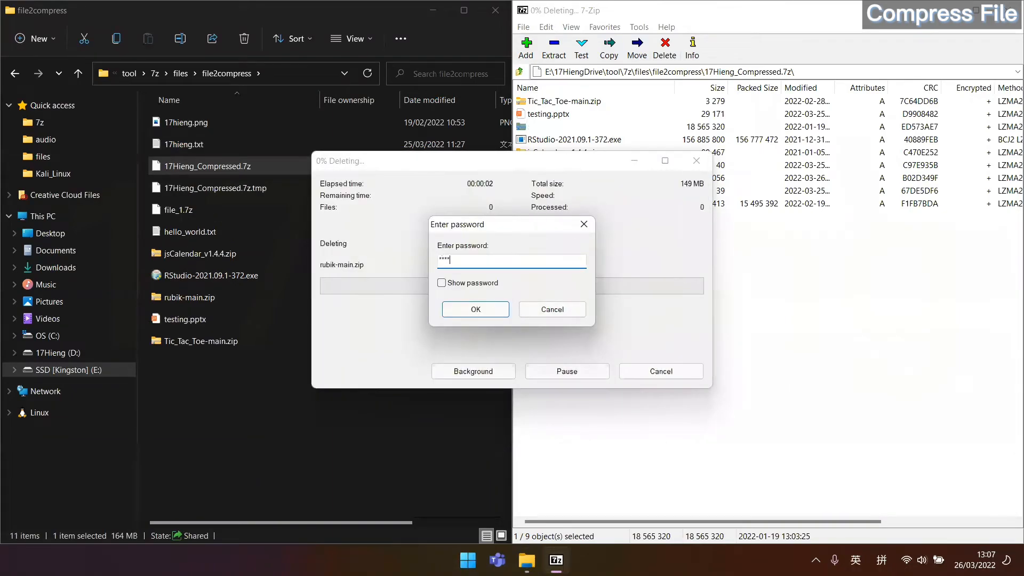
text(*****)
key(Return)
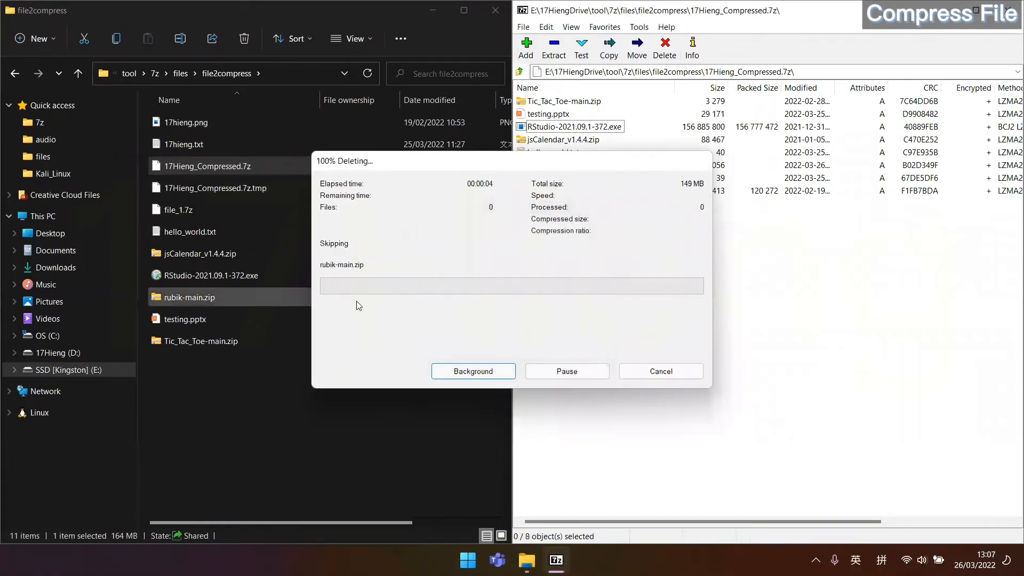
click(184, 80)
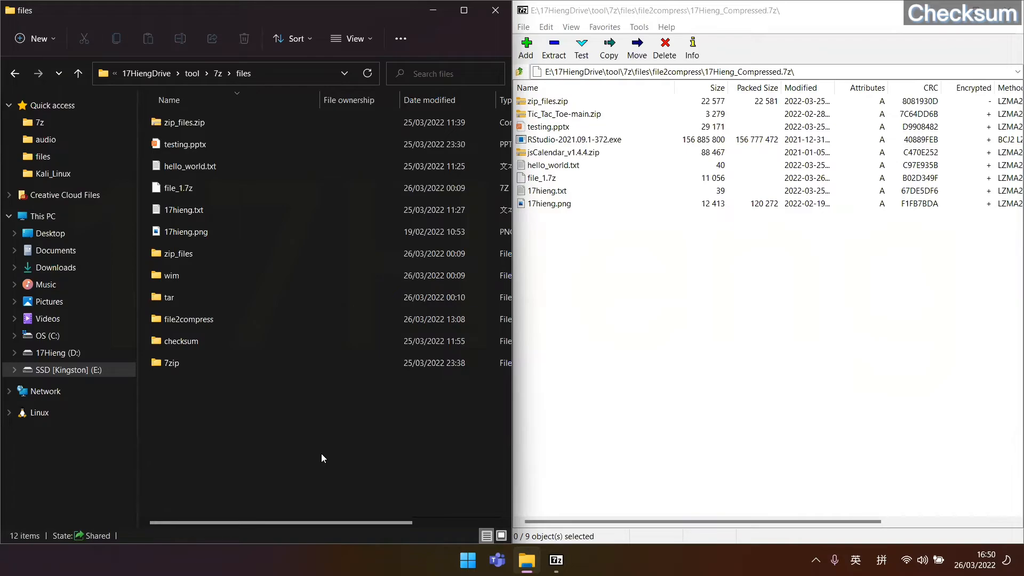
Open the checksum folder and select the kali-linux-2022.1-installer-amd64.iso file.
double_click(270, 341)
drag(221, 122, 359, 199)
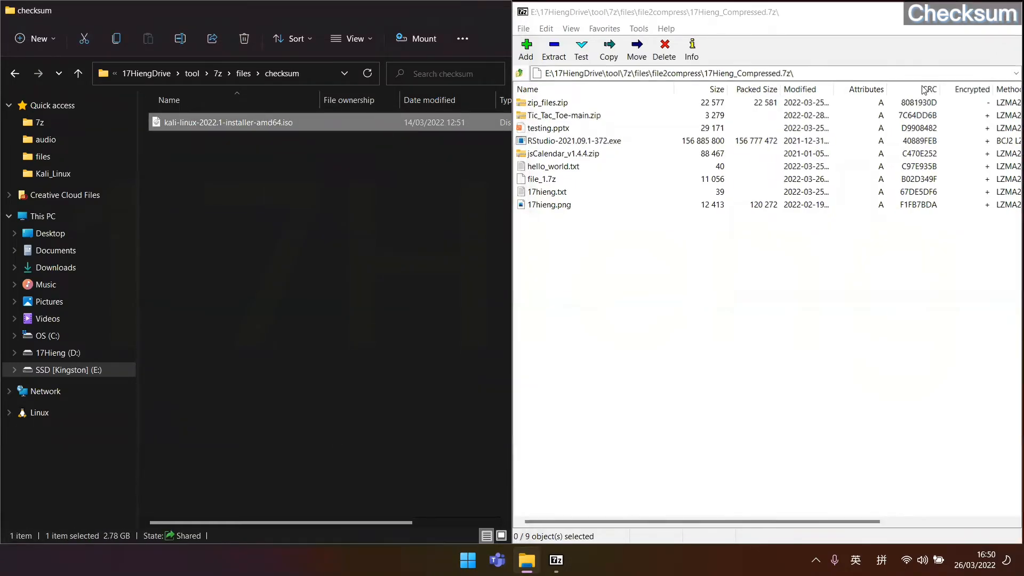
key(super+d)
Launch Chrome and go to kali.org's download page.
double_click(23, 409)
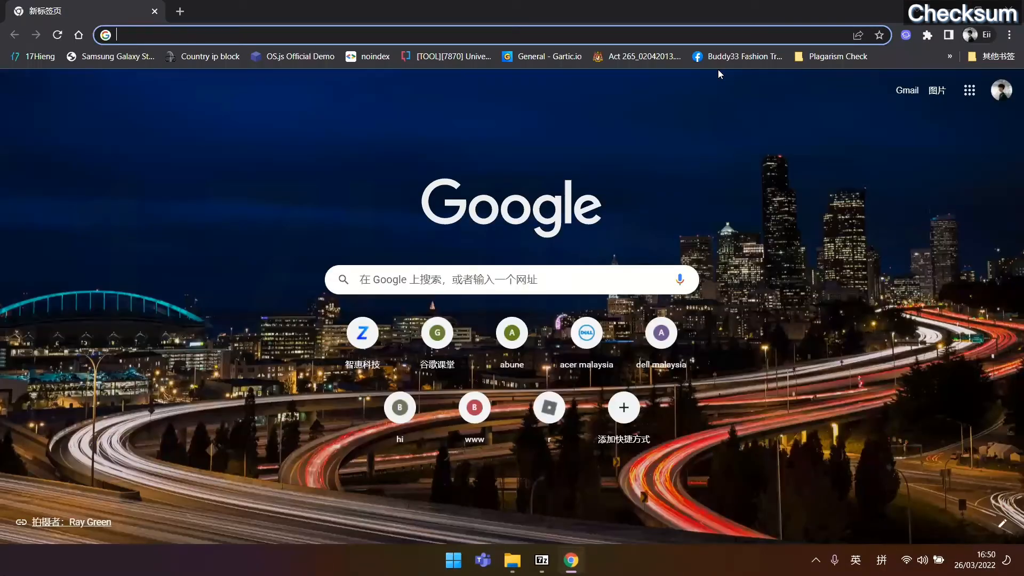
text(kali.org)
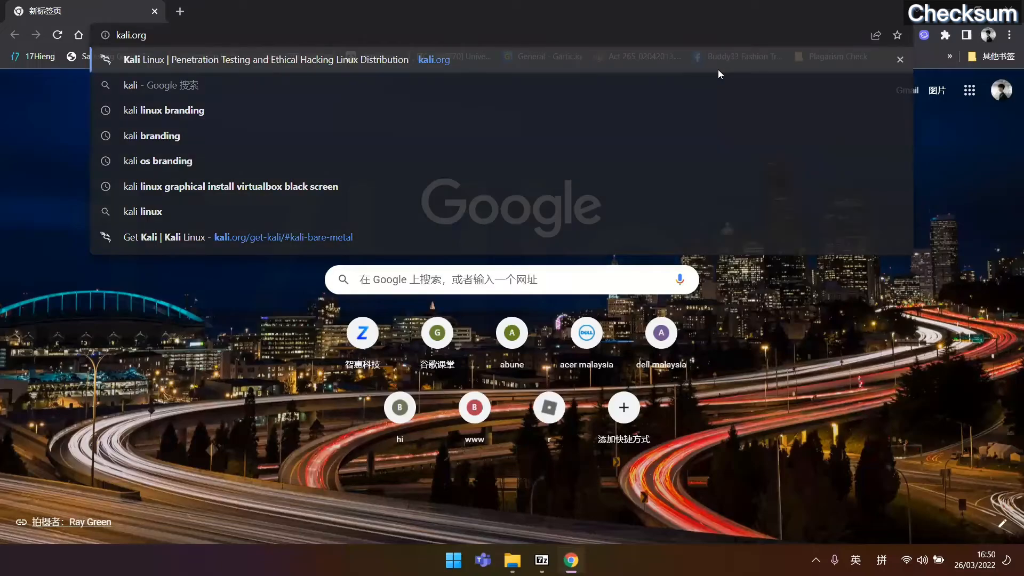
key(Return)
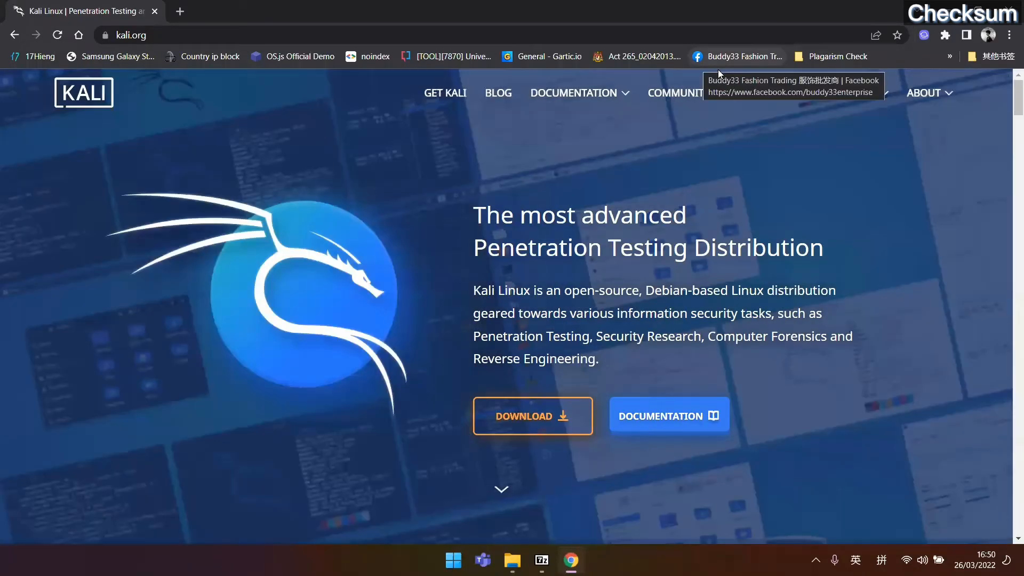
scroll(527, 287, down, 3)
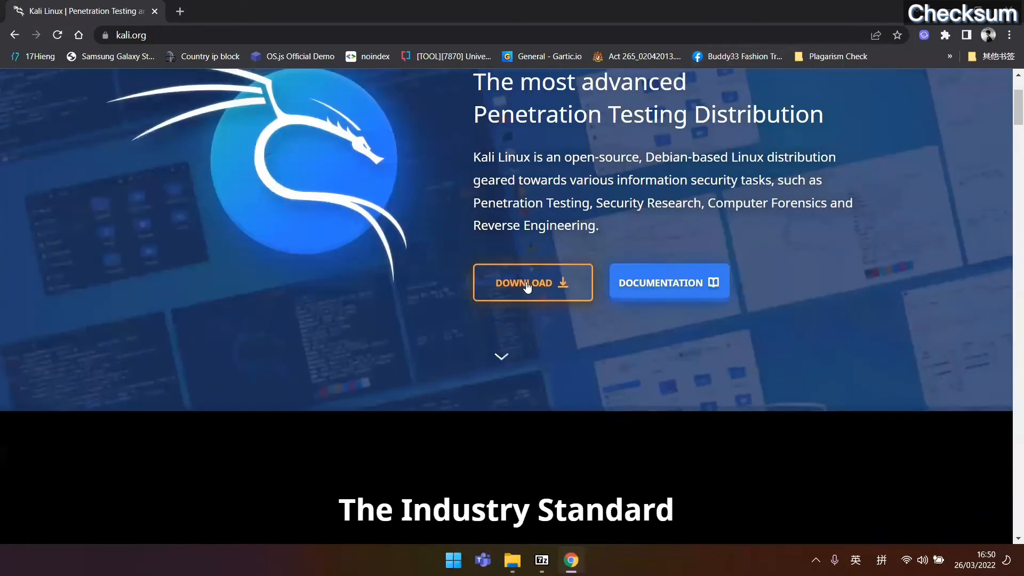
click(525, 286)
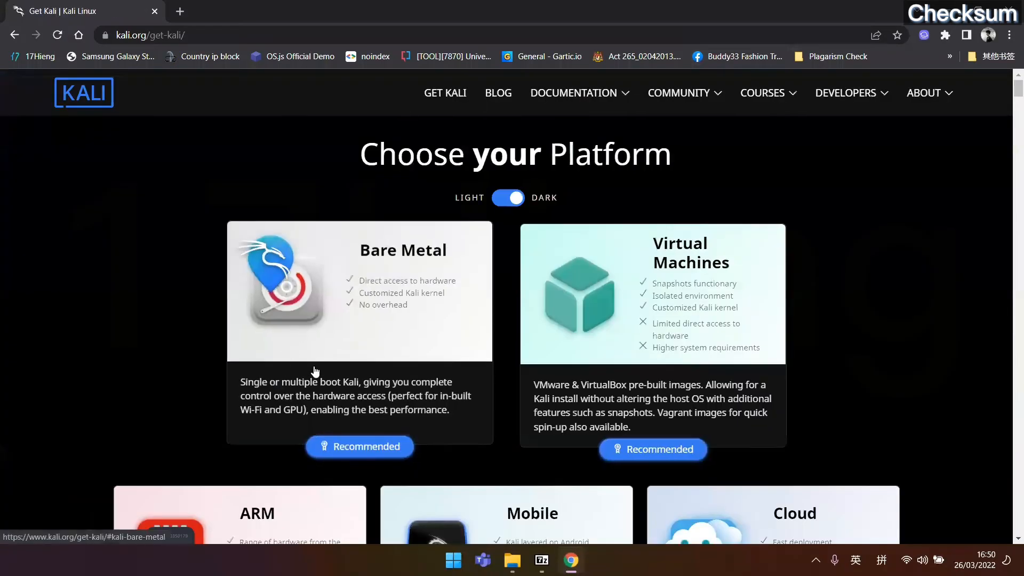
Reveal and select the Bare Metal 64-bit installer's SHA256sum, then snap Chrome to the right half.
scroll(381, 444, down, 1)
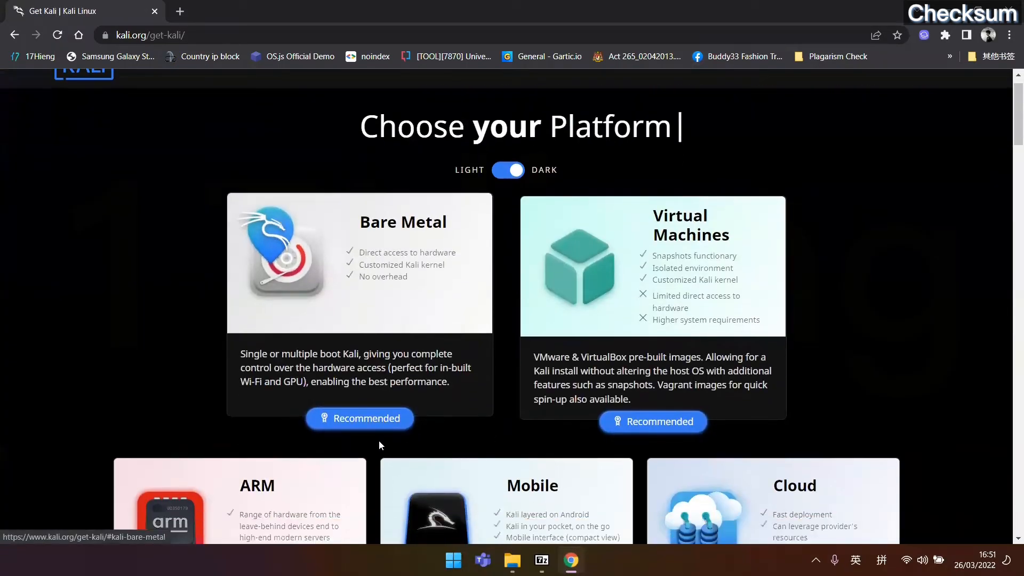
click(379, 446)
scroll(580, 401, down, 6)
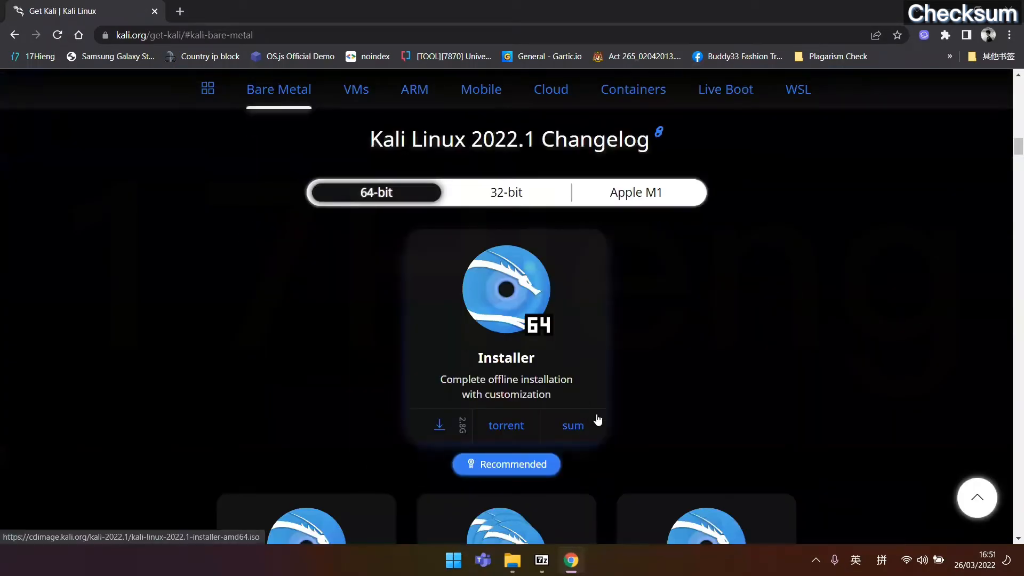
click(573, 437)
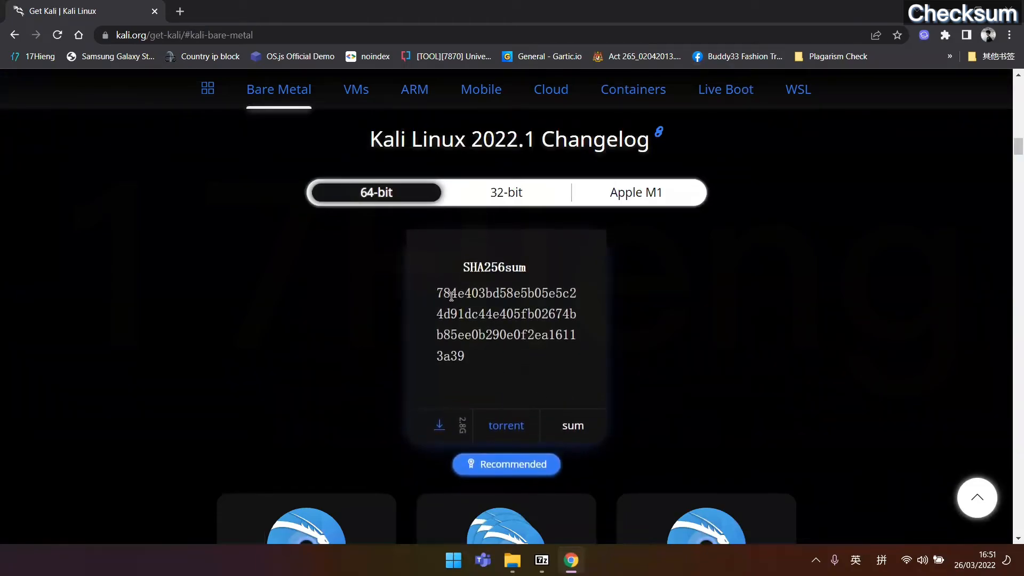
drag(459, 262, 513, 389)
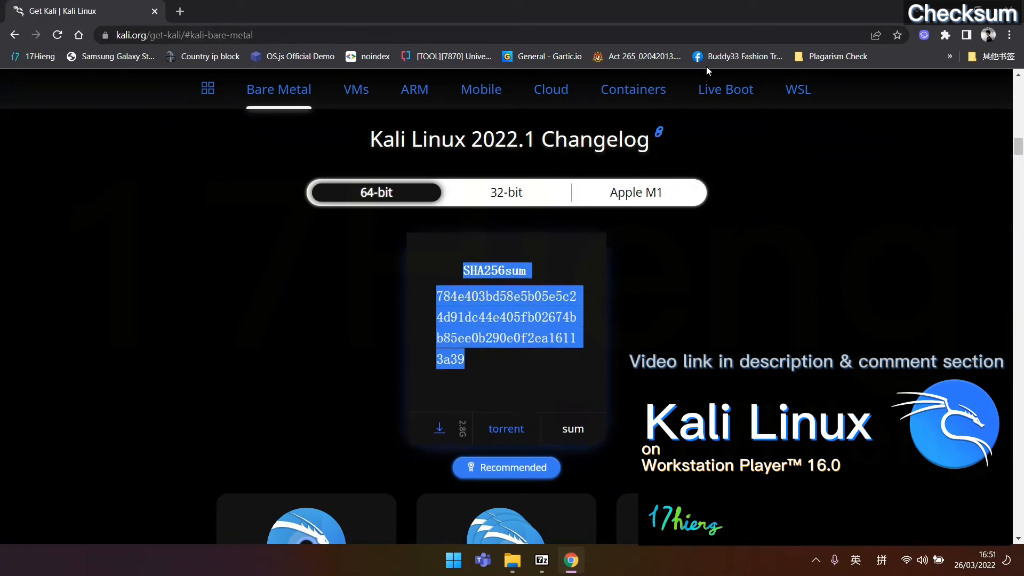
key(super+Right)
Calculate the ISO's SHA-256 with 7-Zip and place the result beside kali.org's published hash.
click(172, 312)
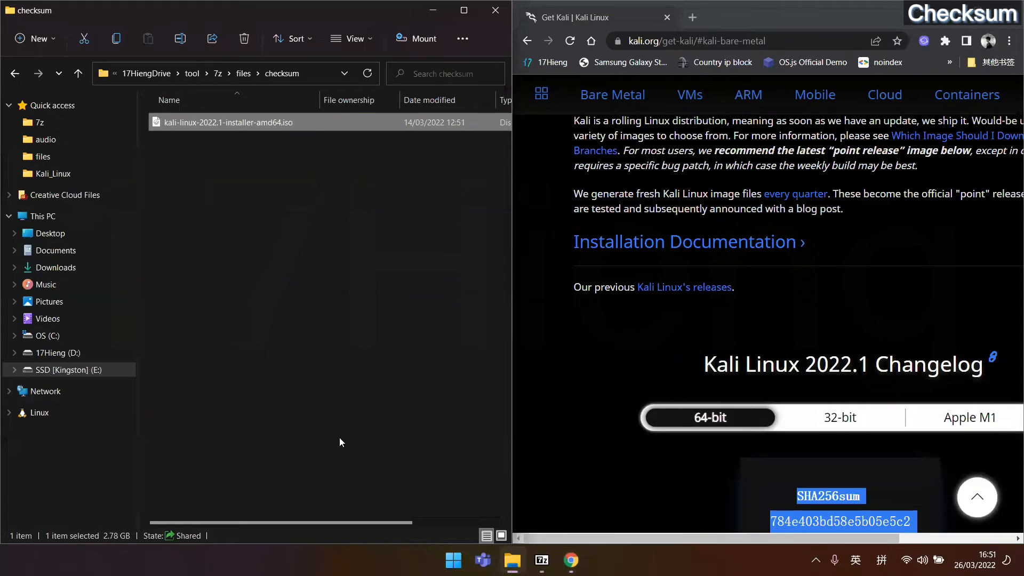
right_click(253, 122)
click(322, 308)
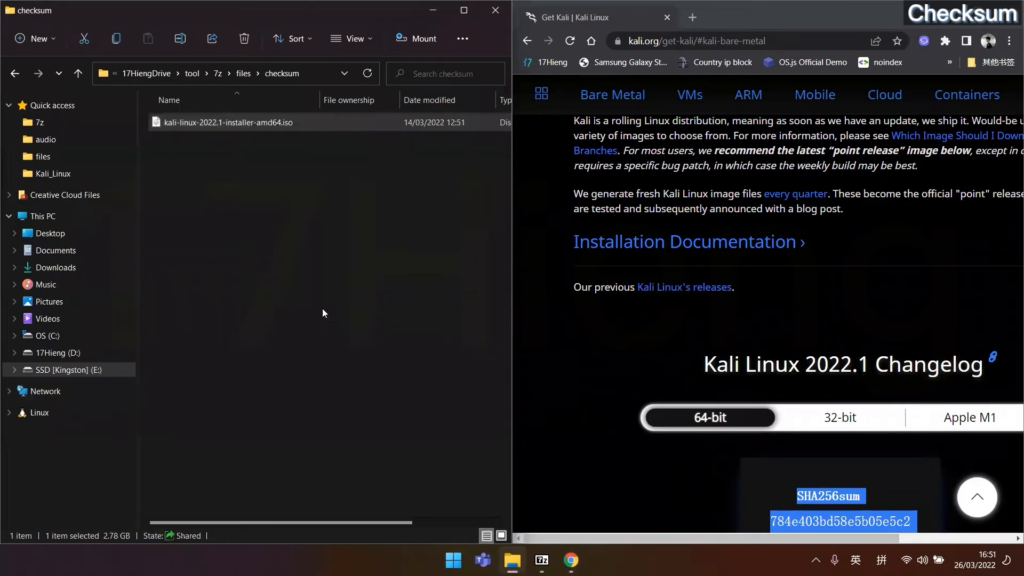
mouse_move(394, 242)
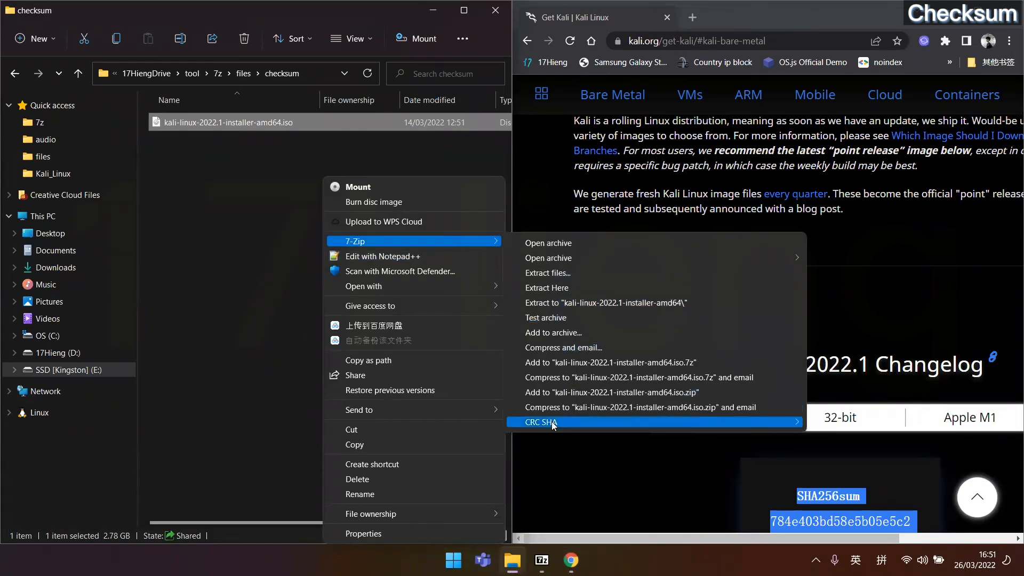
mouse_move(553, 424)
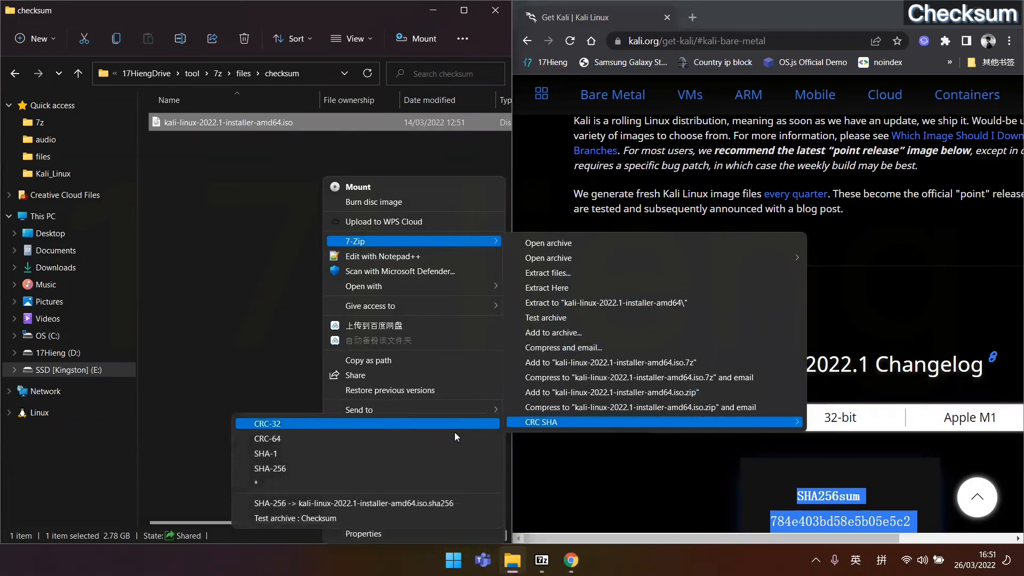
click(372, 468)
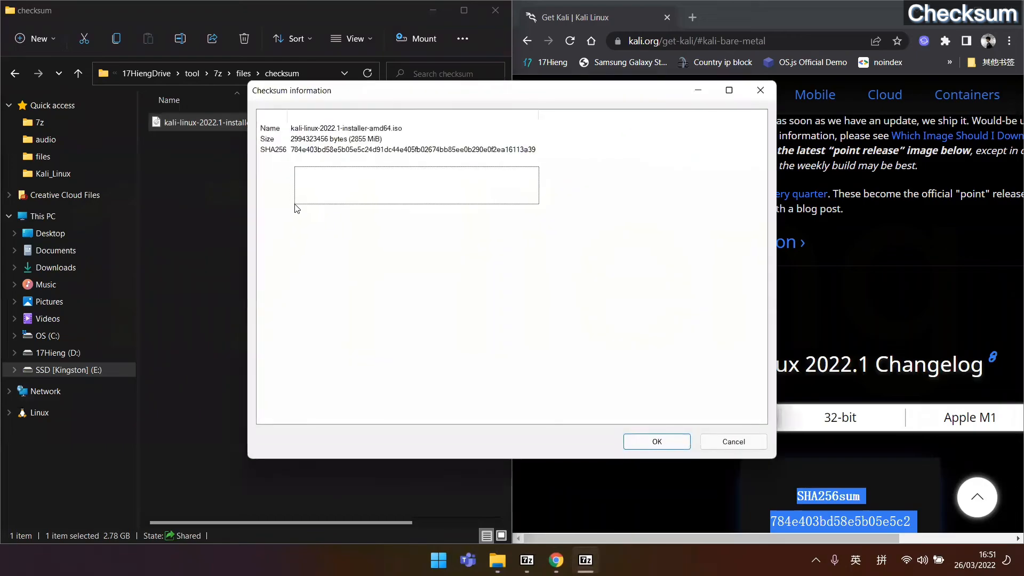
scroll(874, 357, down, 4)
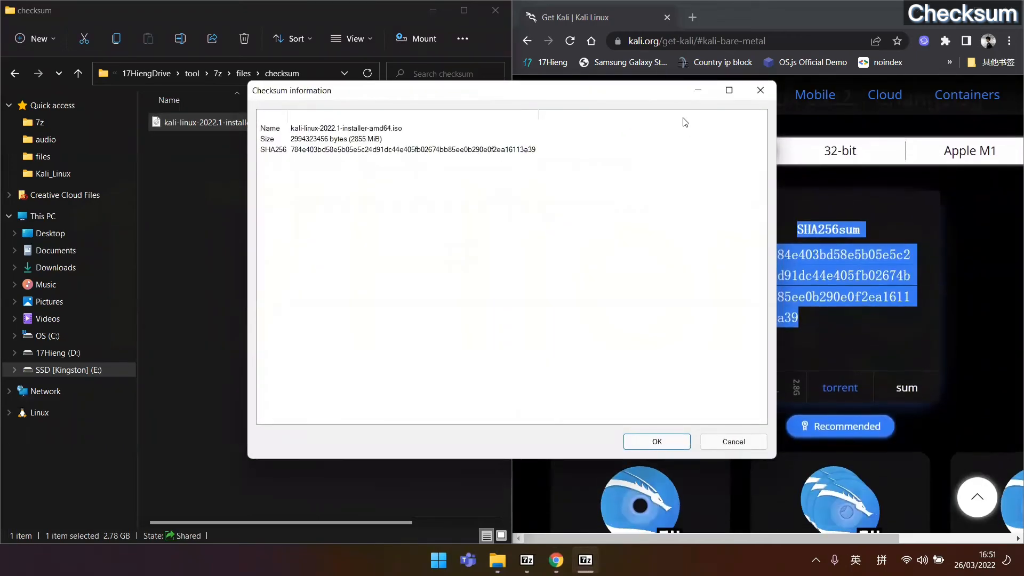
drag(645, 94, 606, 122)
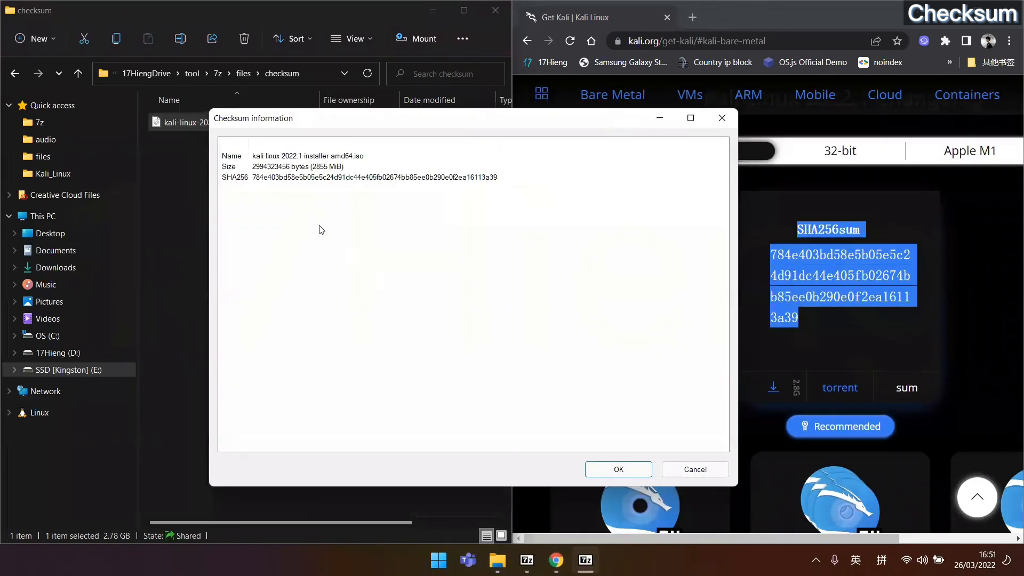